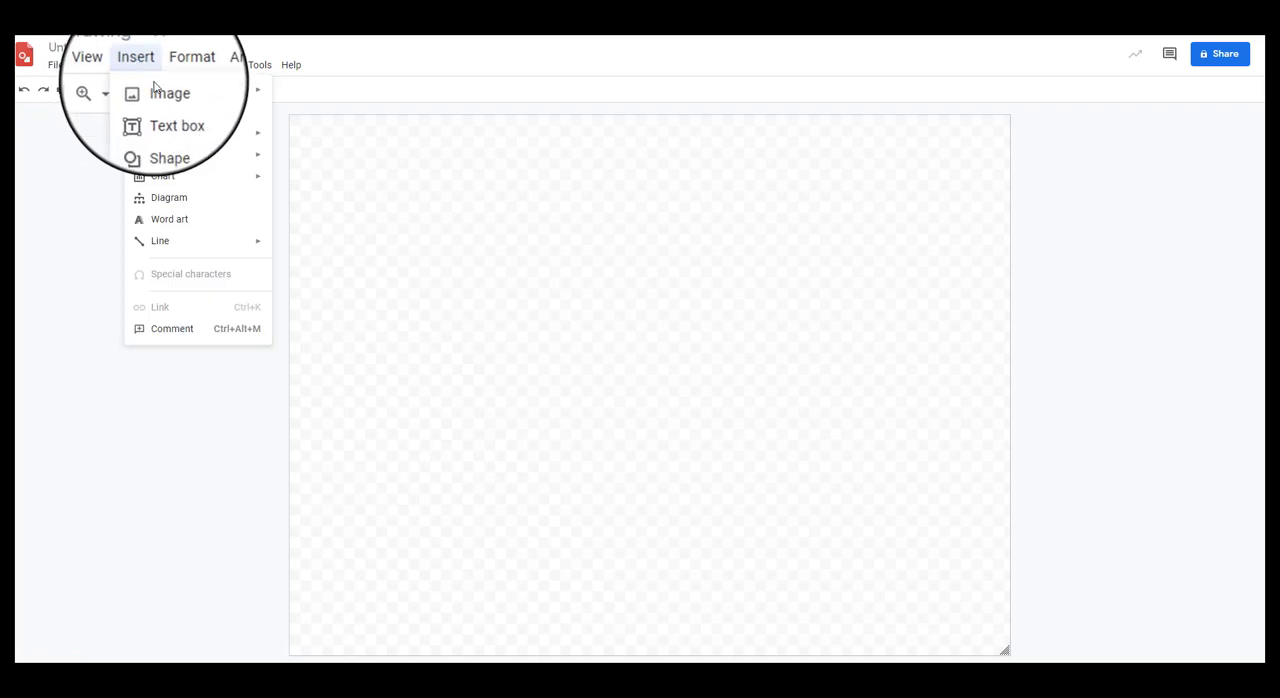
# Step: Search the web for "flower" images and insert the orange, dark-striped flower photo into the drawing
pyautogui.moveTo(183, 92)
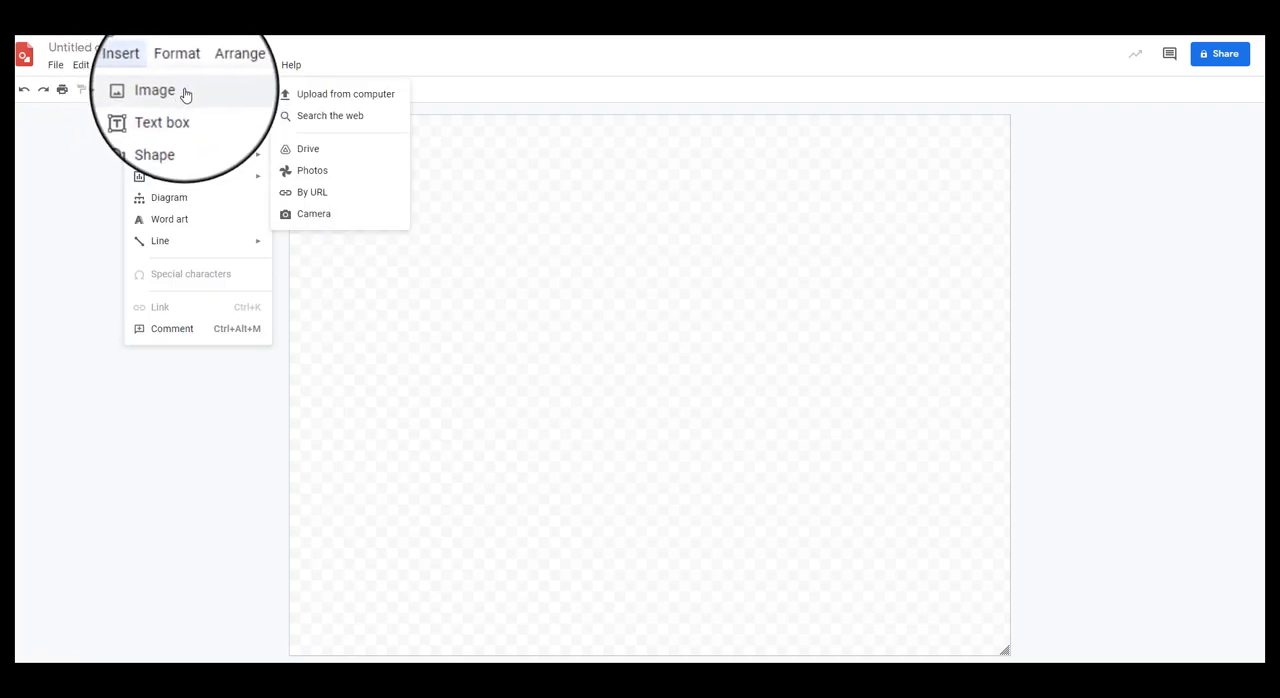
pyautogui.click(345, 123)
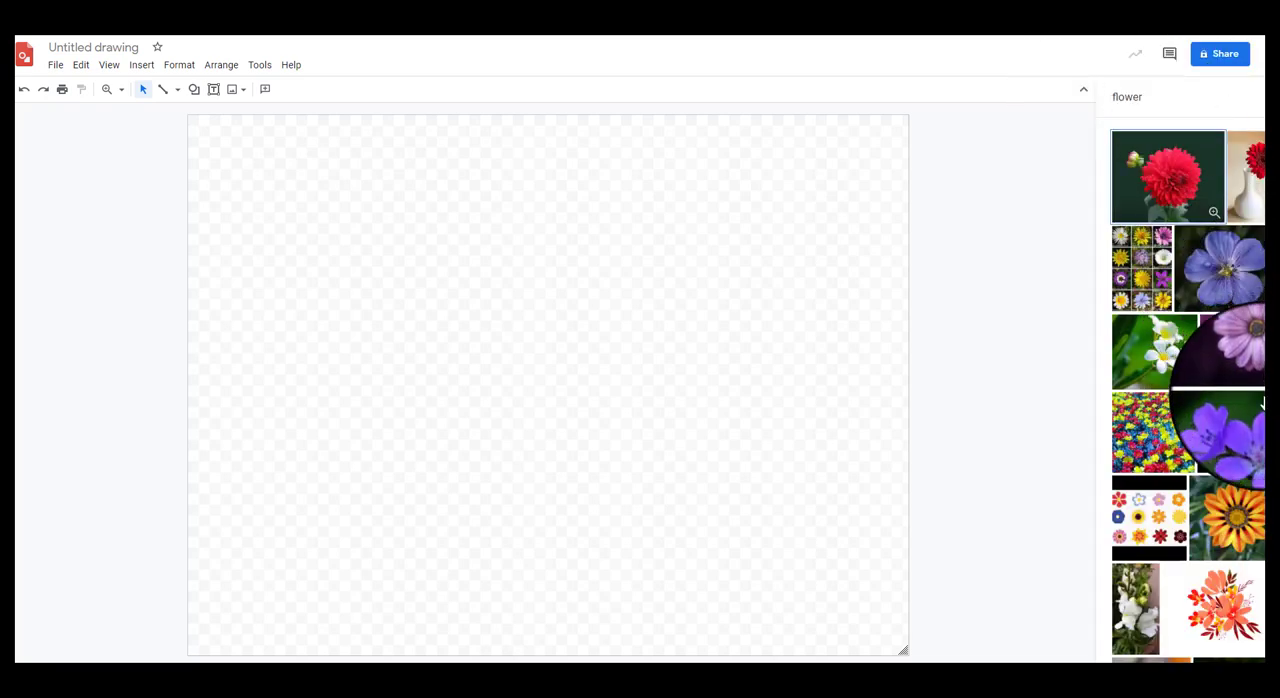
pyautogui.click(1230, 525)
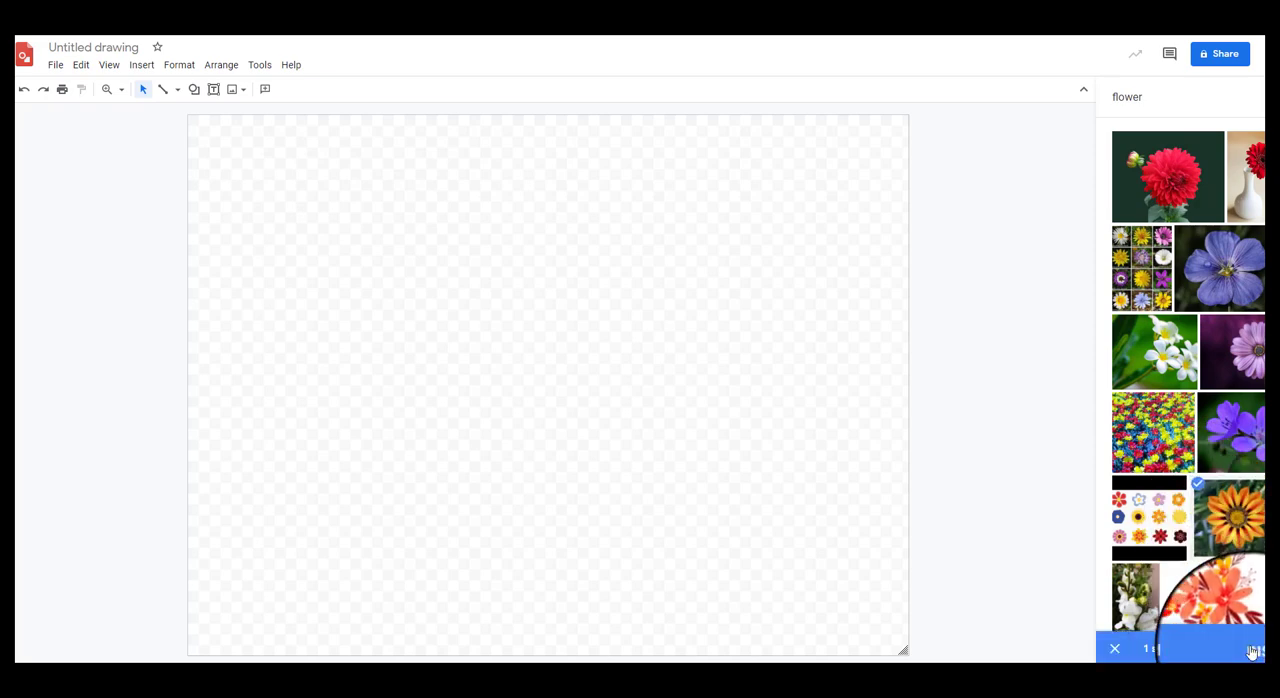
pyautogui.click(1240, 627)
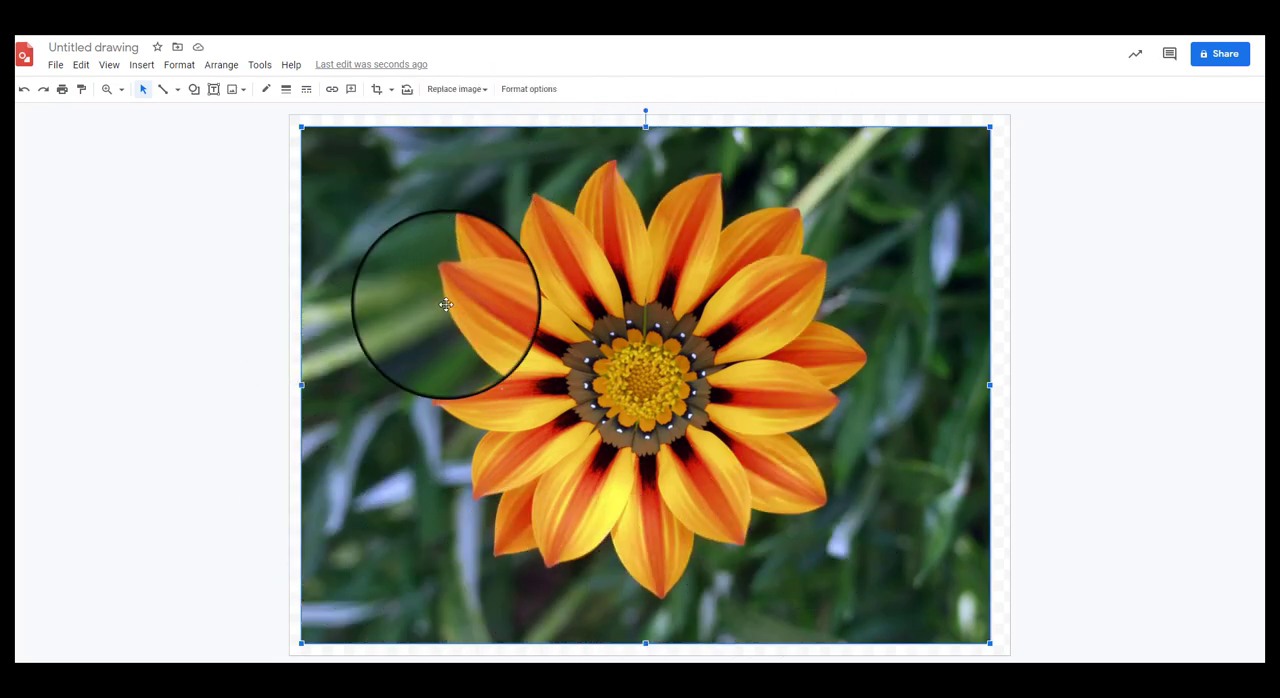
# Step: Crop the flower photo closely around the petals and enlarge it to fill the full height of the canvas
pyautogui.doubleClick(523, 305)
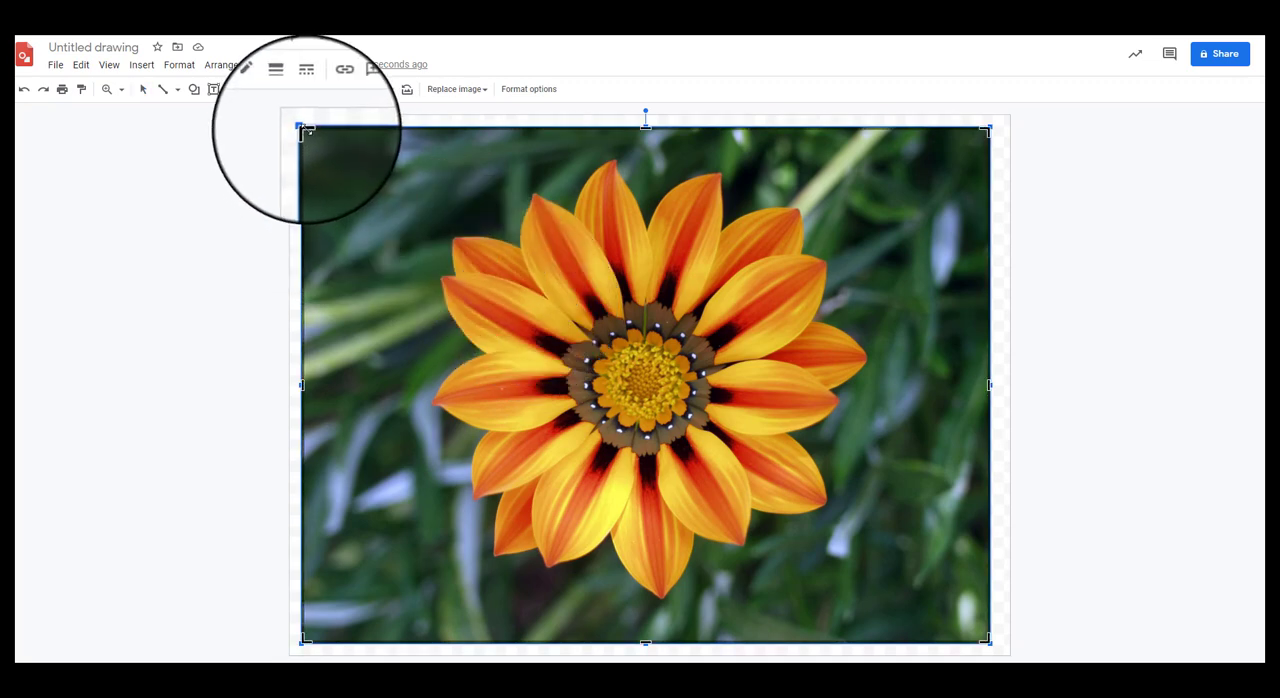
pyautogui.moveTo(303, 128); pyautogui.dragTo(410, 150)
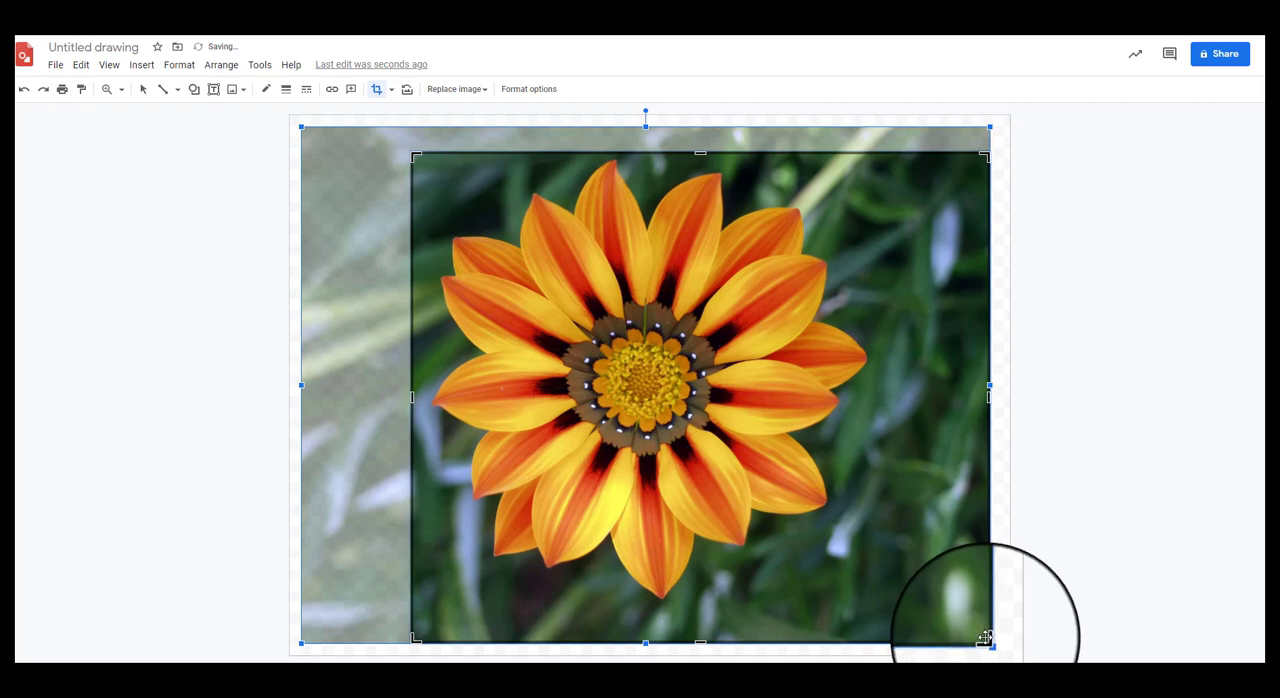
pyautogui.moveTo(987, 640); pyautogui.dragTo(896, 601)
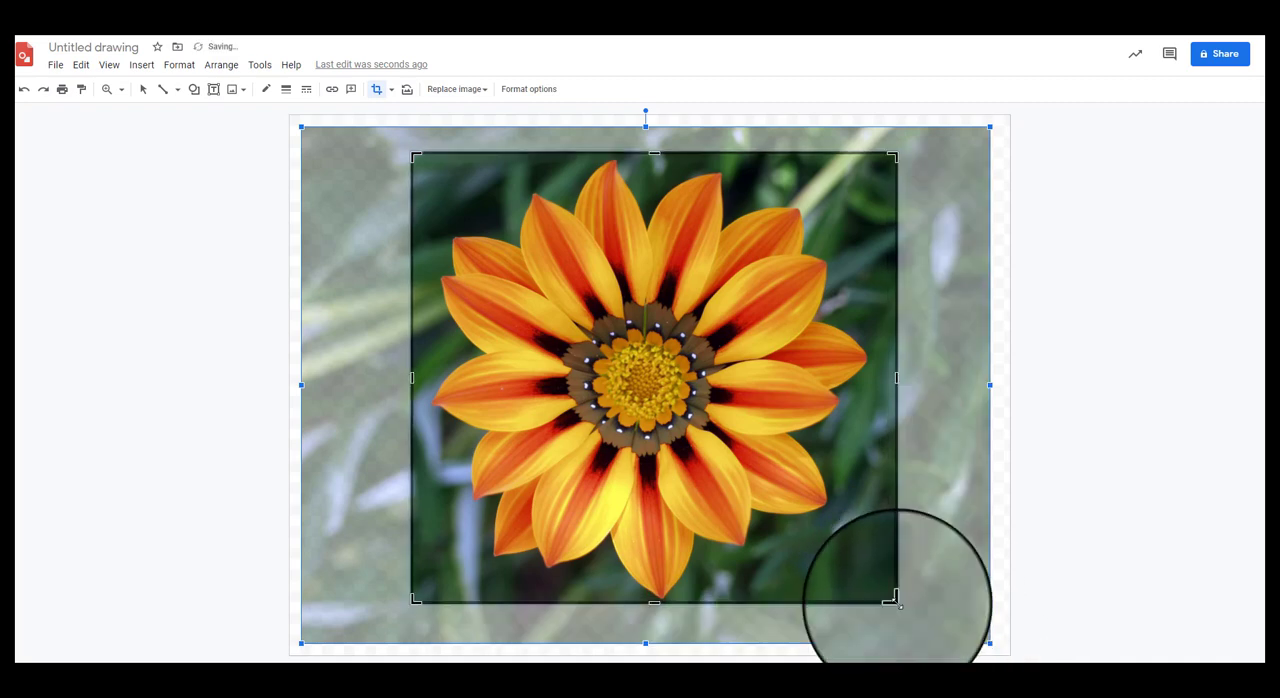
pyautogui.press('Return')
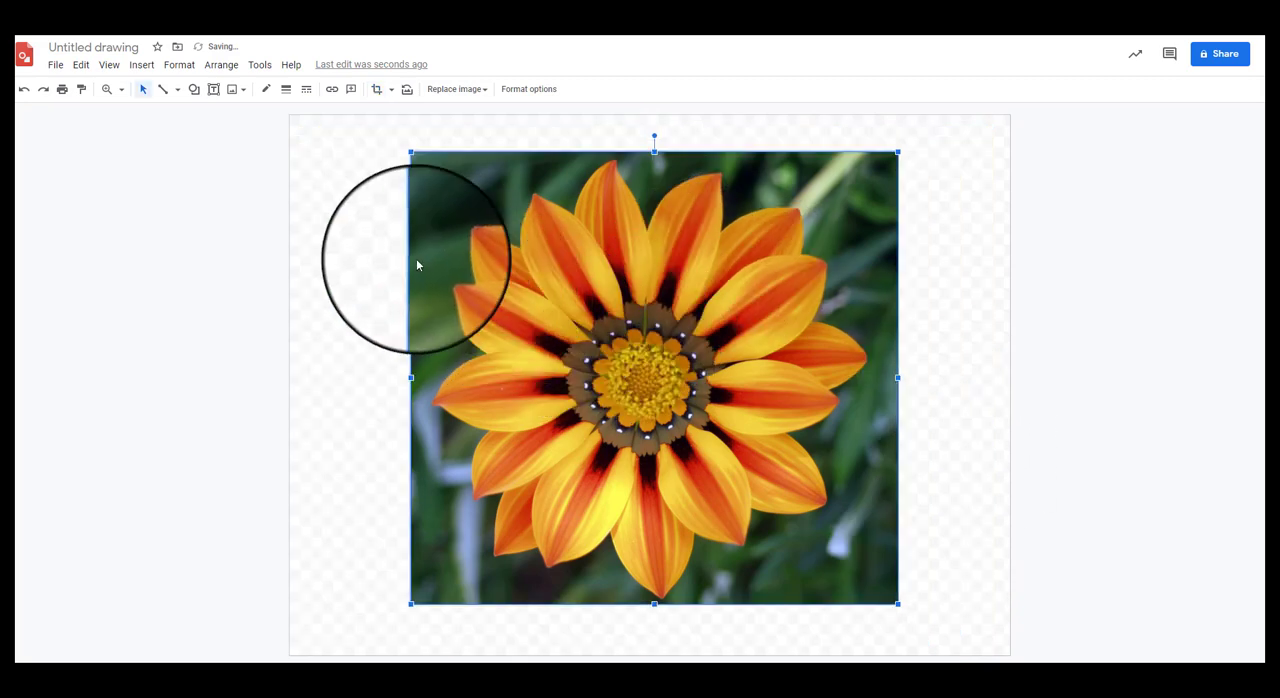
pyautogui.moveTo(411, 151); pyautogui.dragTo(371, 115)
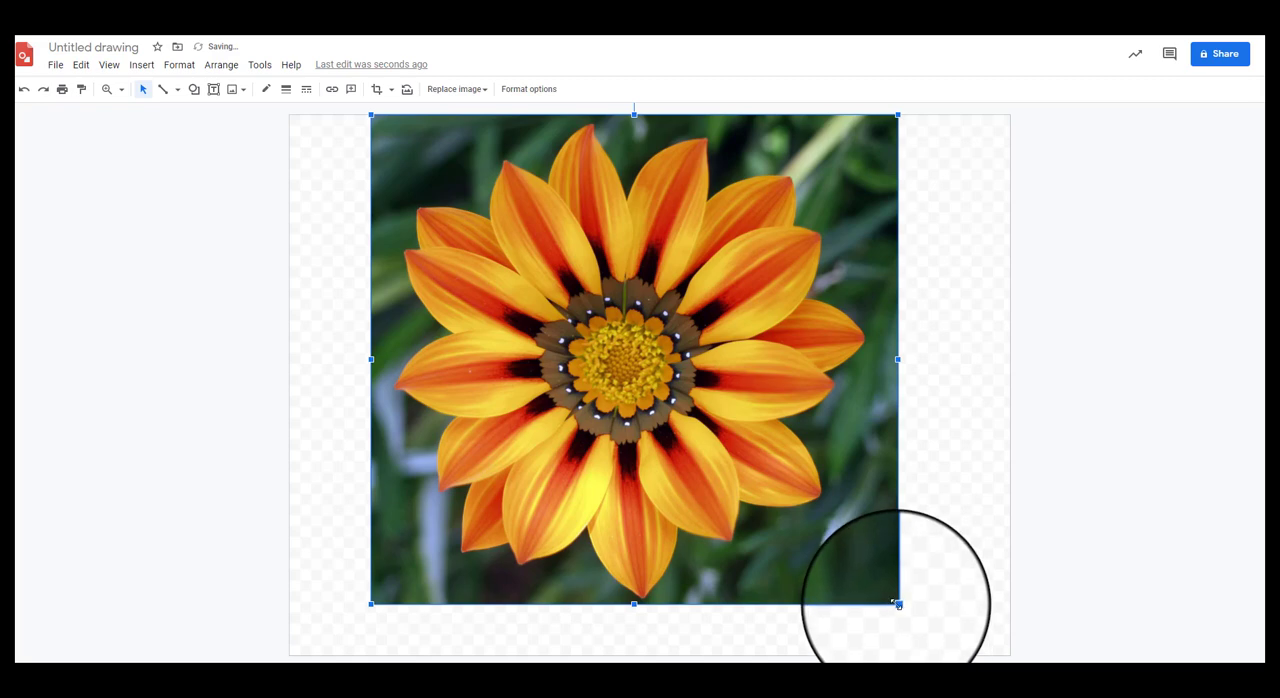
pyautogui.moveTo(897, 604); pyautogui.dragTo(952, 654)
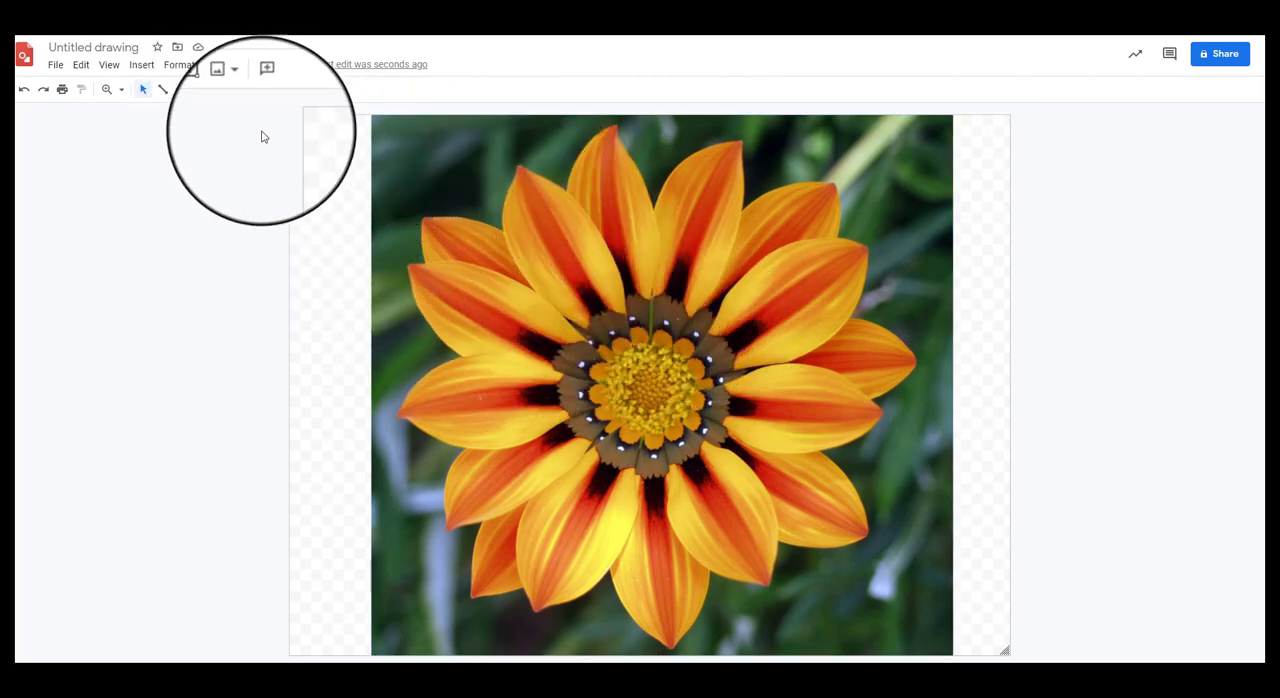
# Step: Draw a rectangle shape covering the entire canvas
pyautogui.click(140, 66)
pyautogui.moveTo(175, 140)
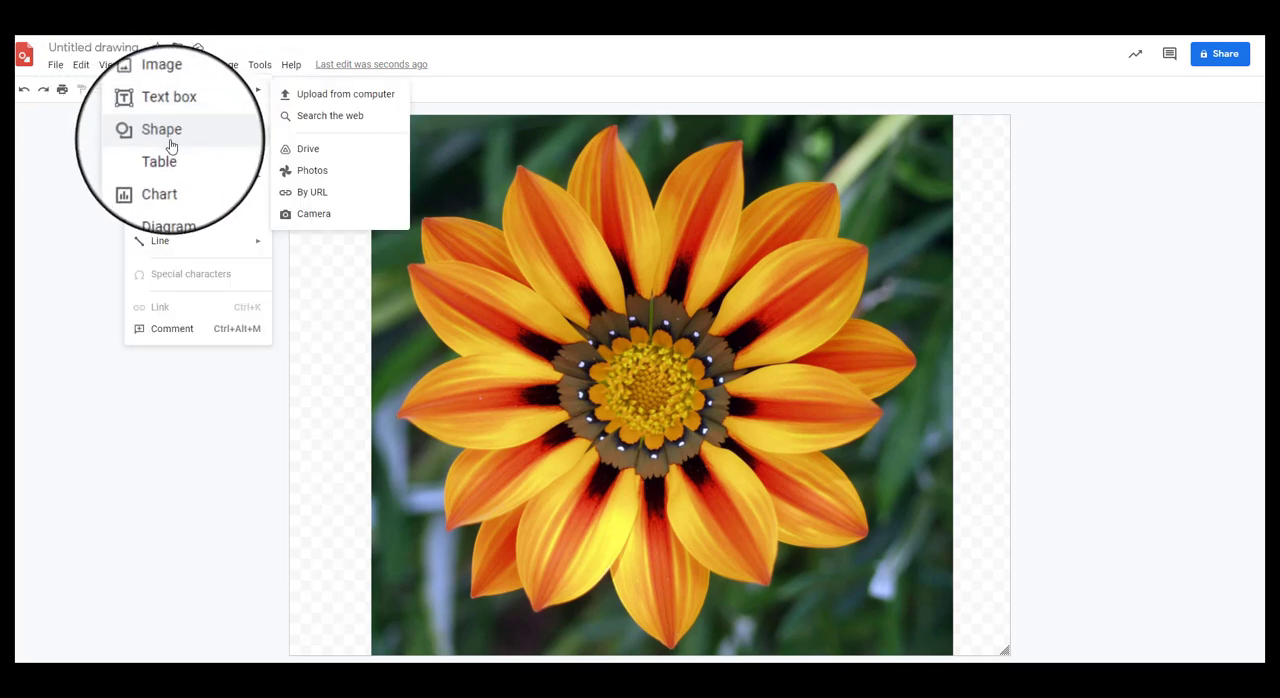
pyautogui.moveTo(305, 137)
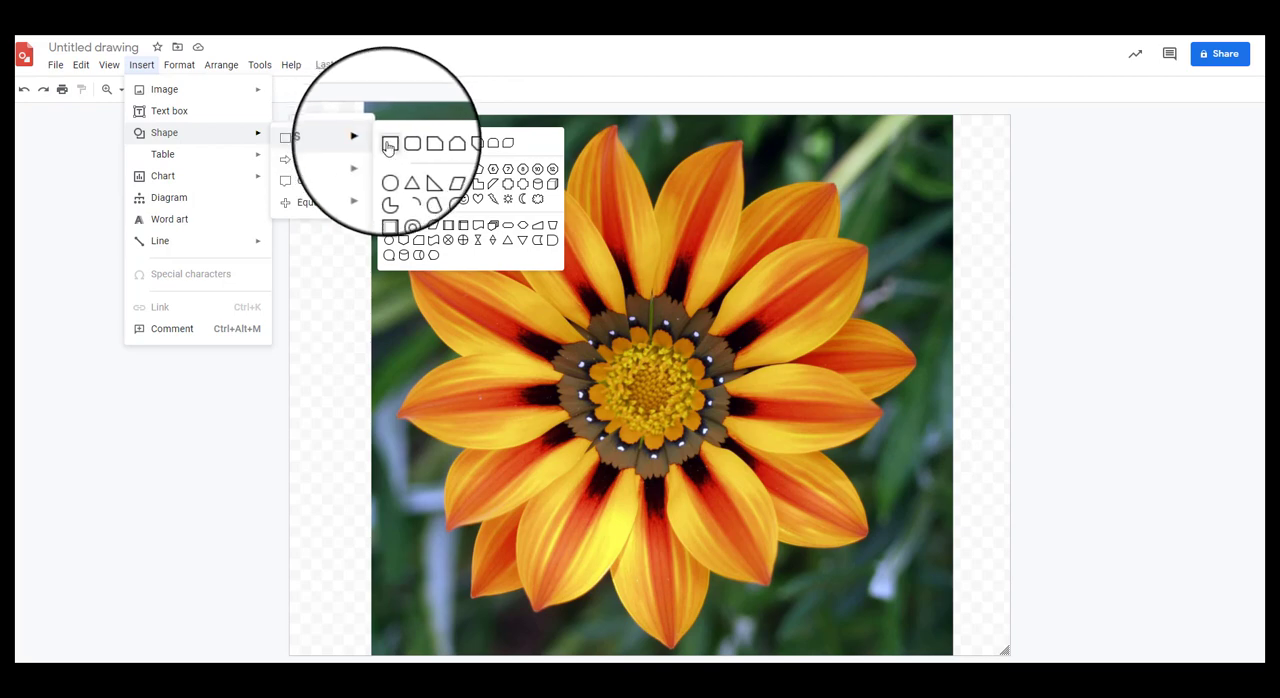
pyautogui.click(388, 142)
pyautogui.moveTo(293, 116); pyautogui.dragTo(1013, 655)
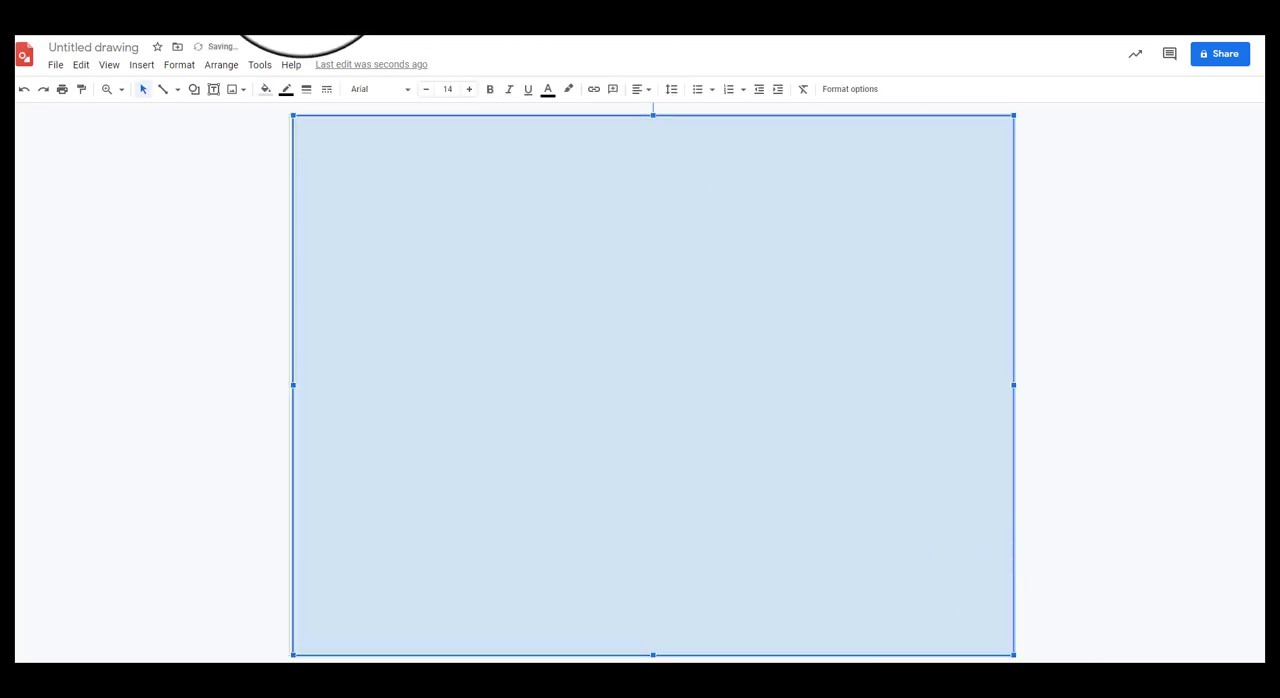
# Step: Fill the full-canvas rectangle with dark gray and send it to the back, behind the flower photo
pyautogui.click(265, 92)
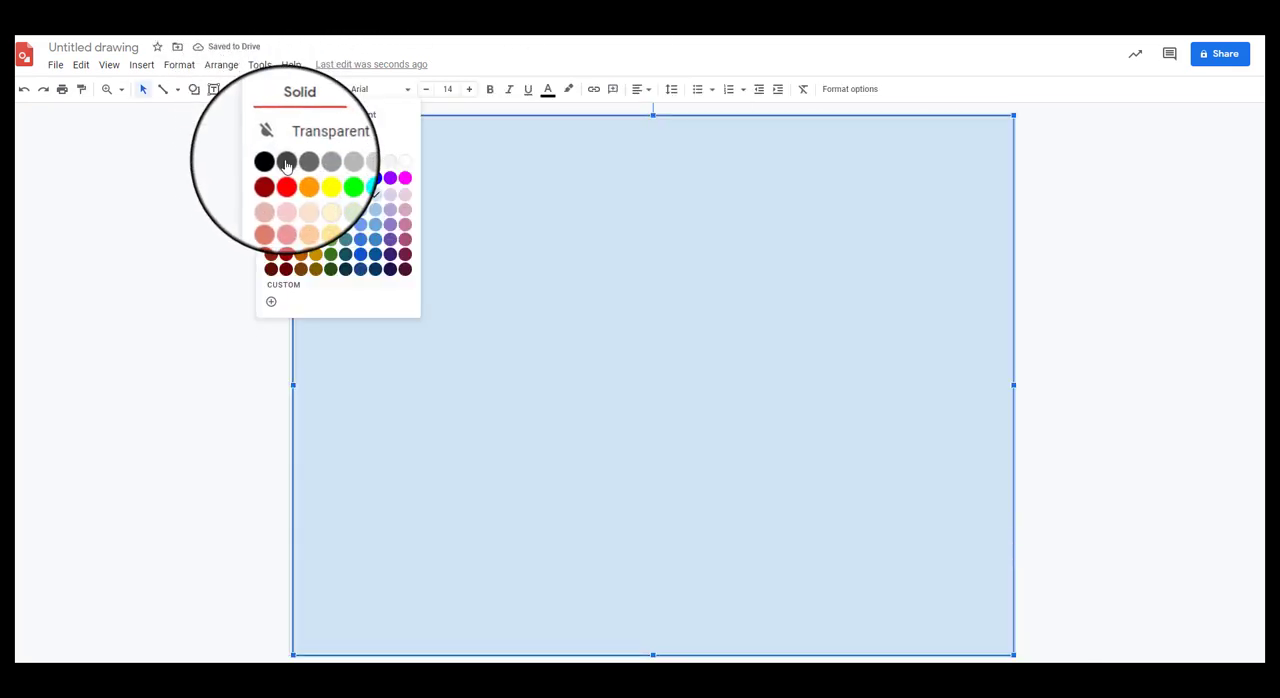
pyautogui.click(286, 162)
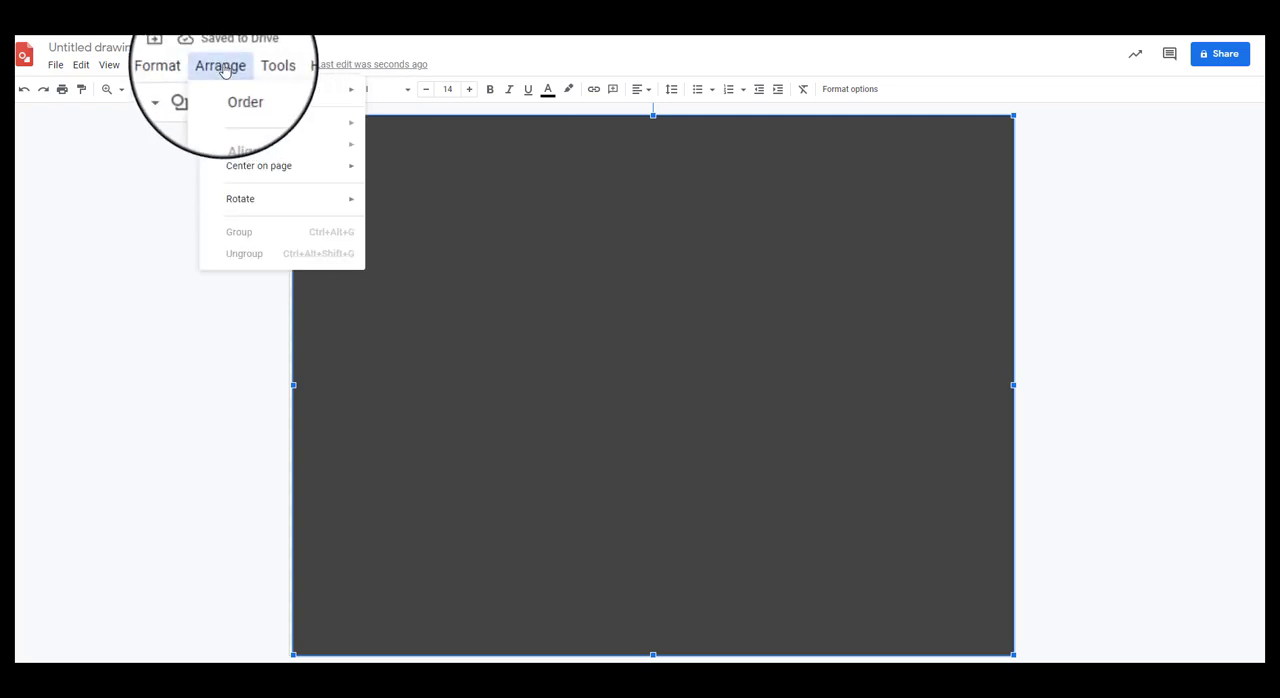
pyautogui.moveTo(251, 89)
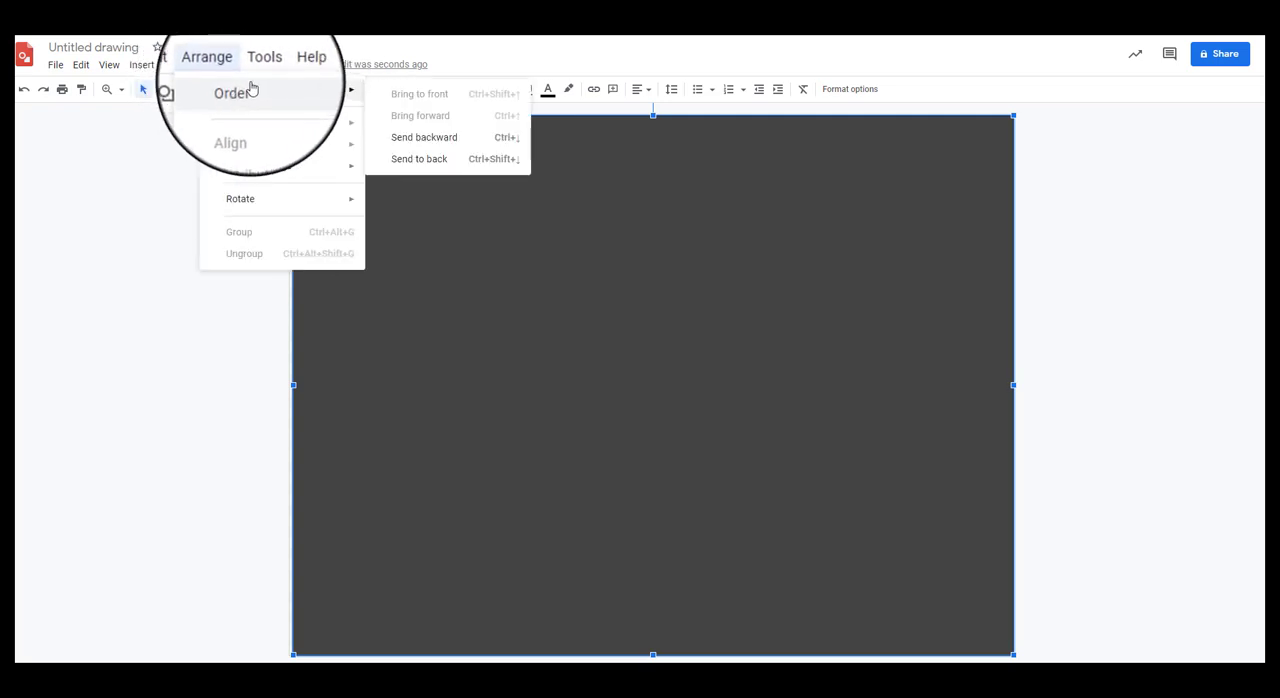
pyautogui.click(413, 168)
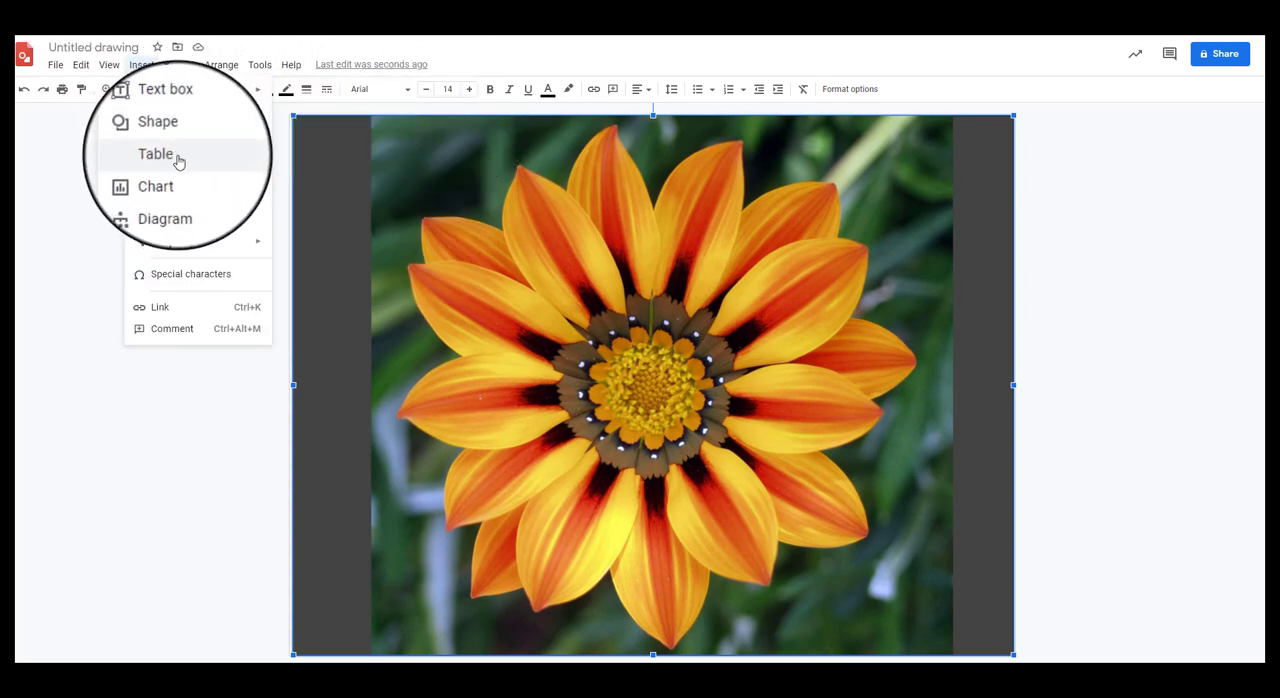
# Step: Draw a small square pixel shape near the tip of the flower's upper-left petal
pyautogui.moveTo(172, 140)
pyautogui.moveTo(345, 140)
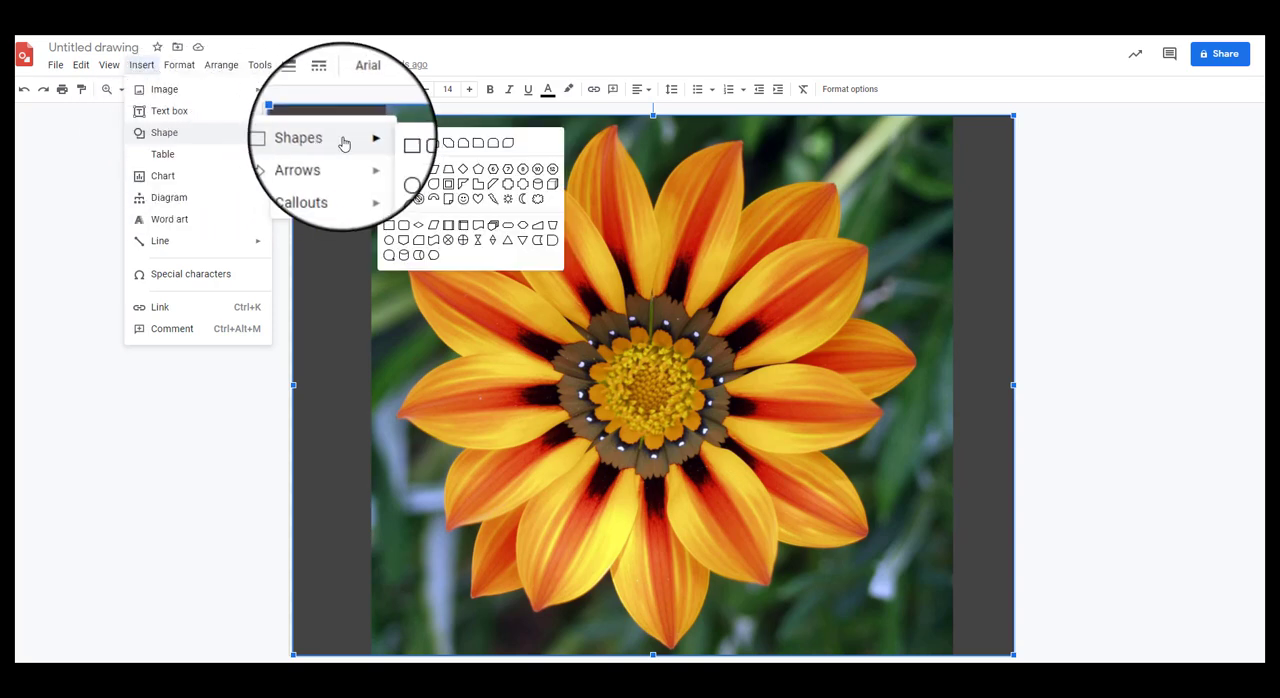
pyautogui.click(405, 145)
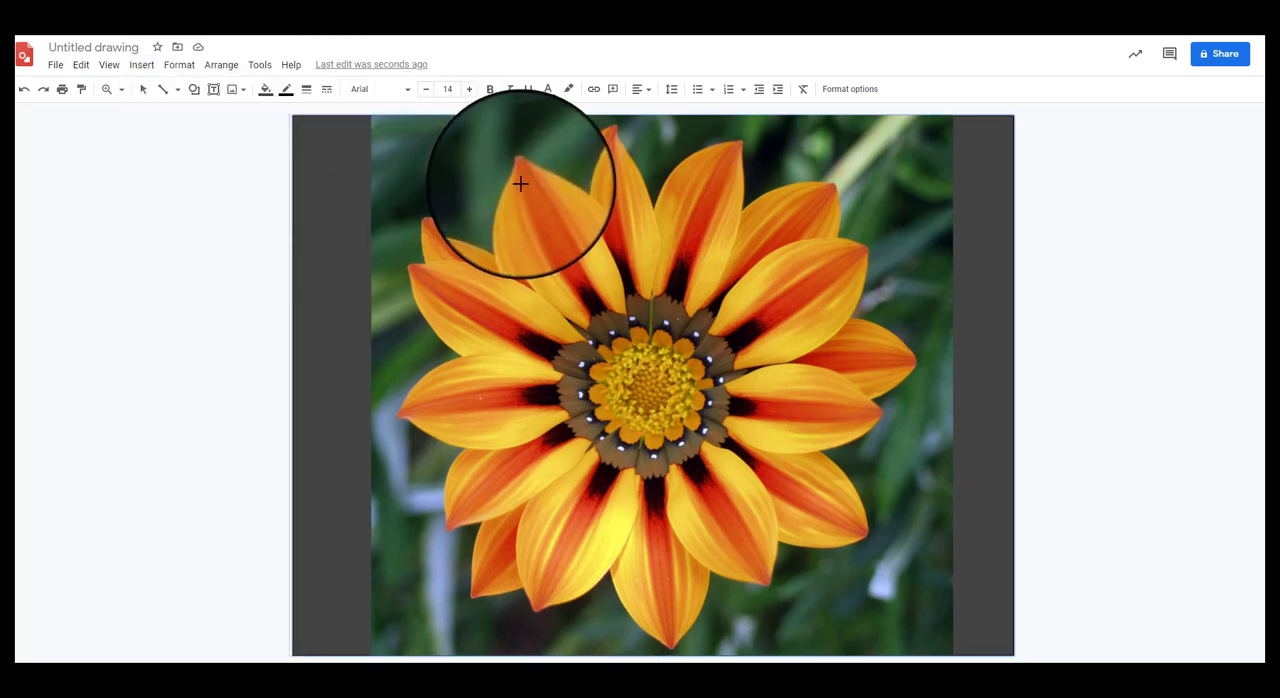
pyautogui.moveTo(511, 171); pyautogui.dragTo(541, 203)
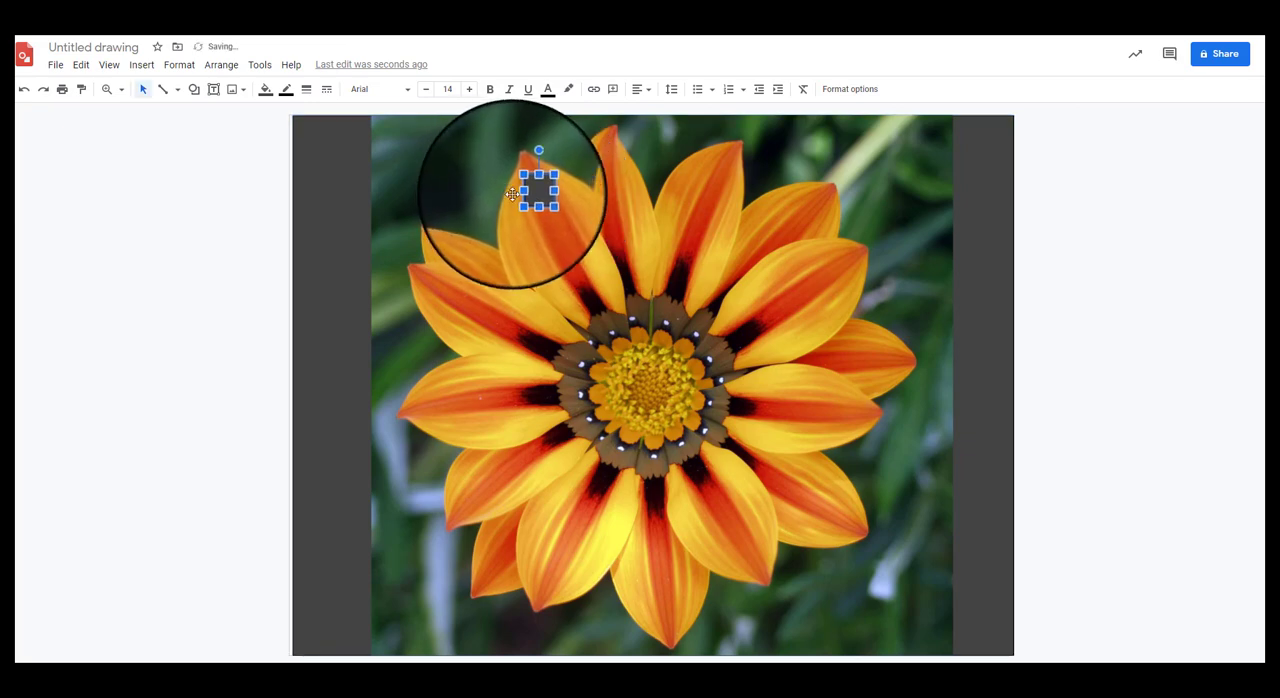
# Step: Fill the small square with a custom reddish orange, mixed by shifting the hue of the standard orange toward red
pyautogui.click(265, 92)
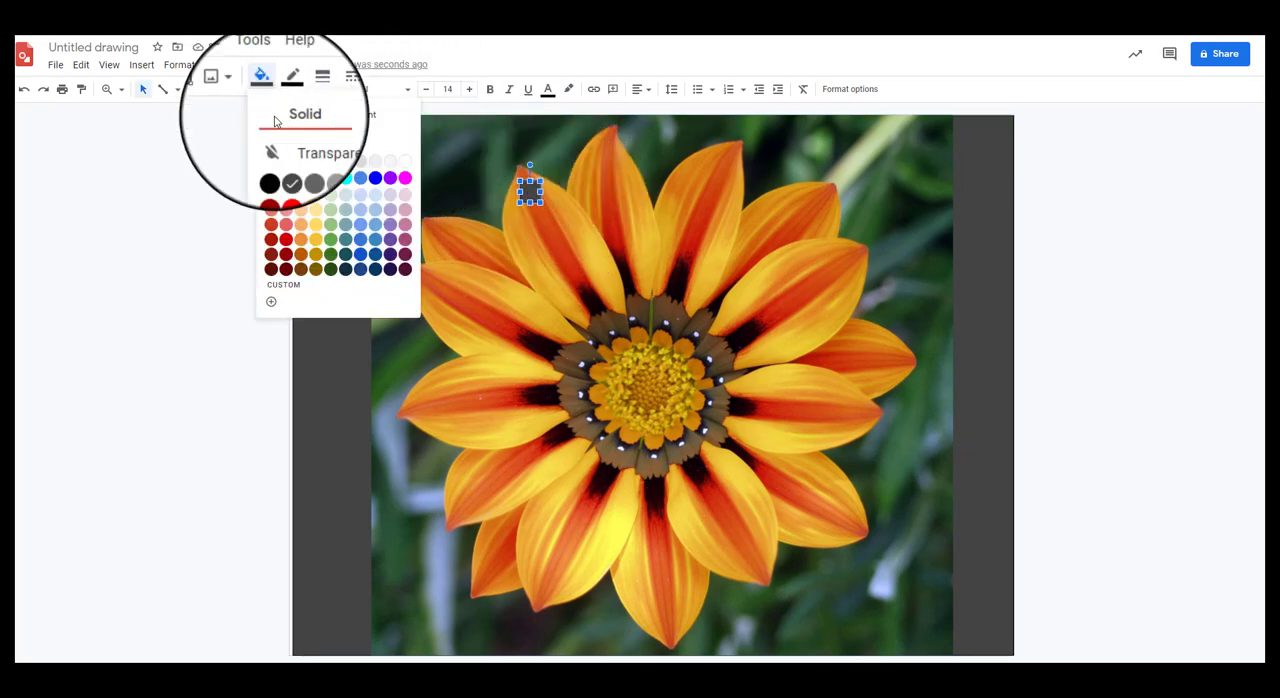
pyautogui.click(301, 180)
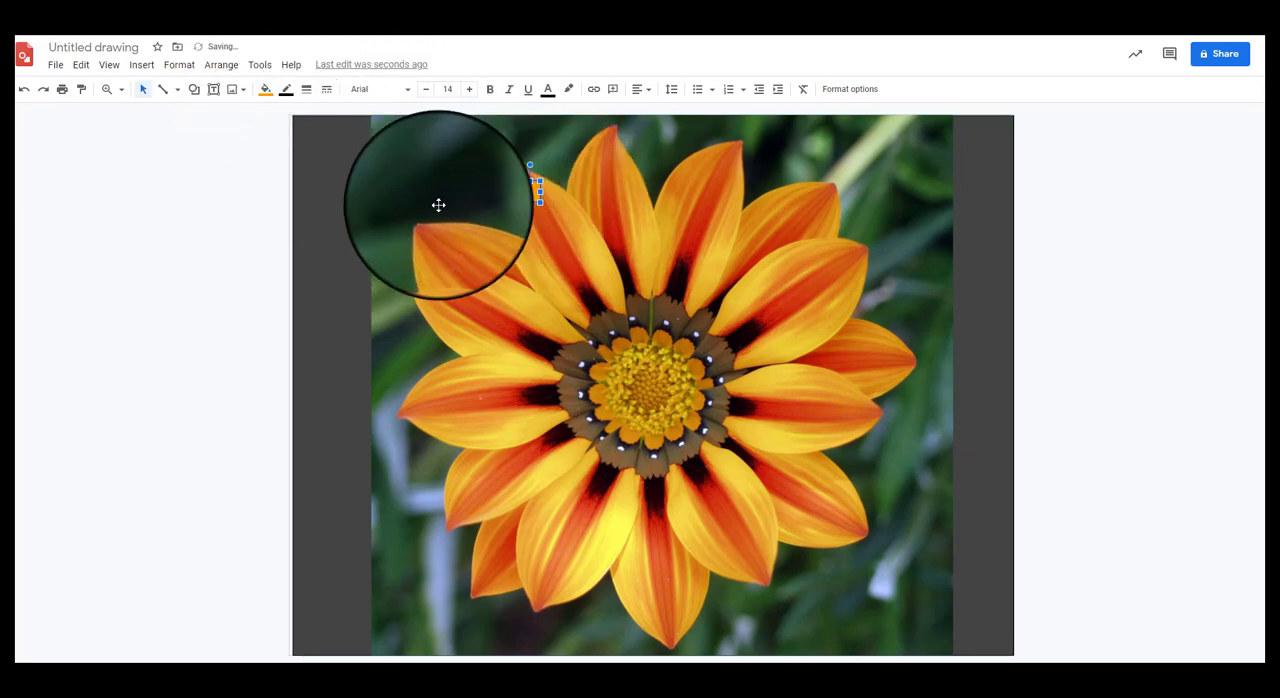
pyautogui.click(265, 92)
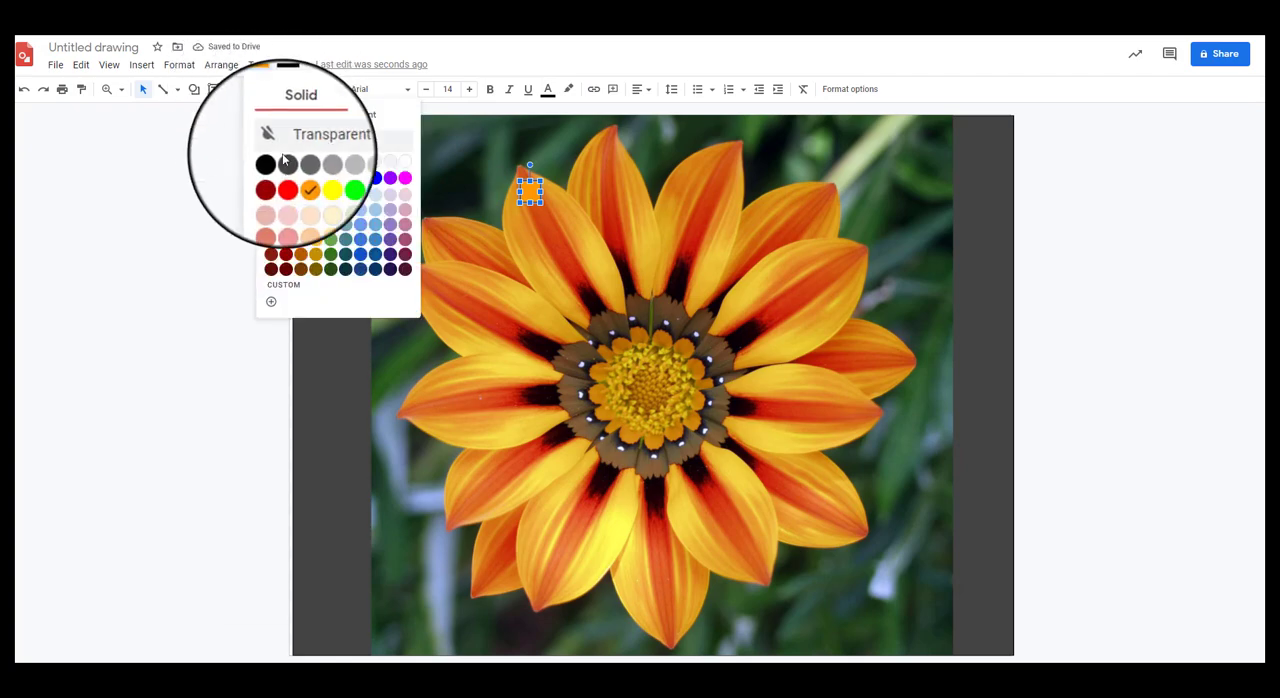
pyautogui.click(271, 301)
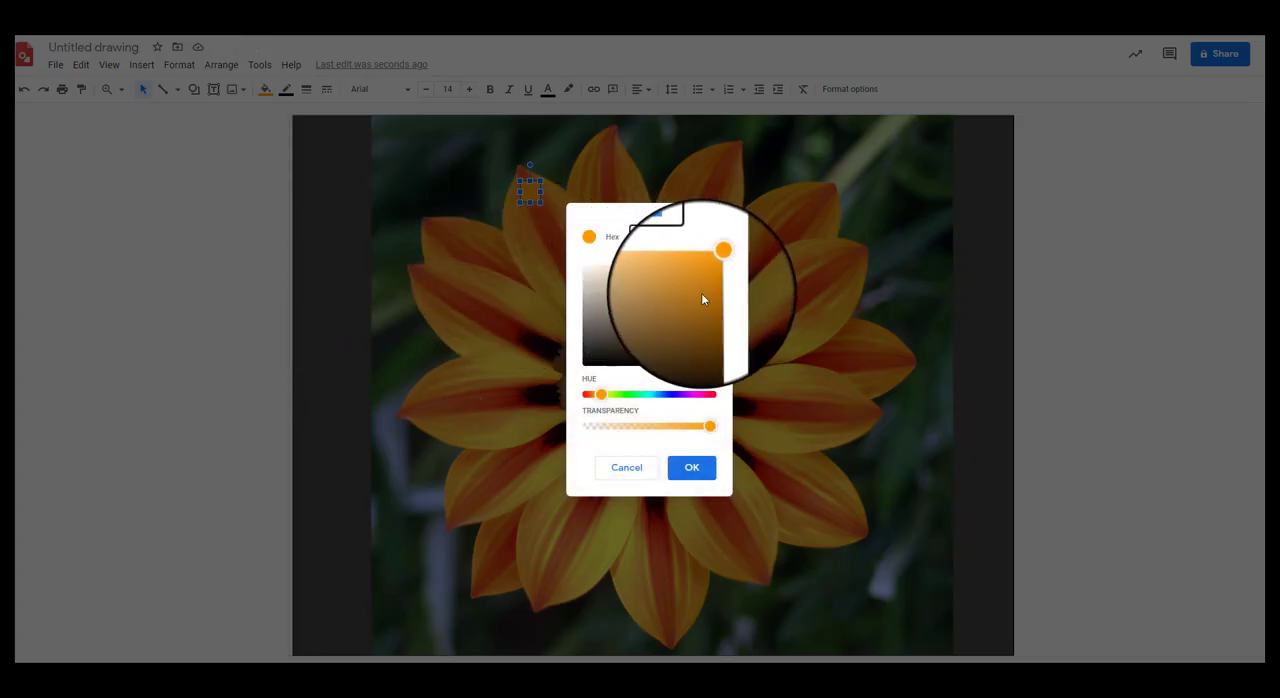
pyautogui.click(595, 397)
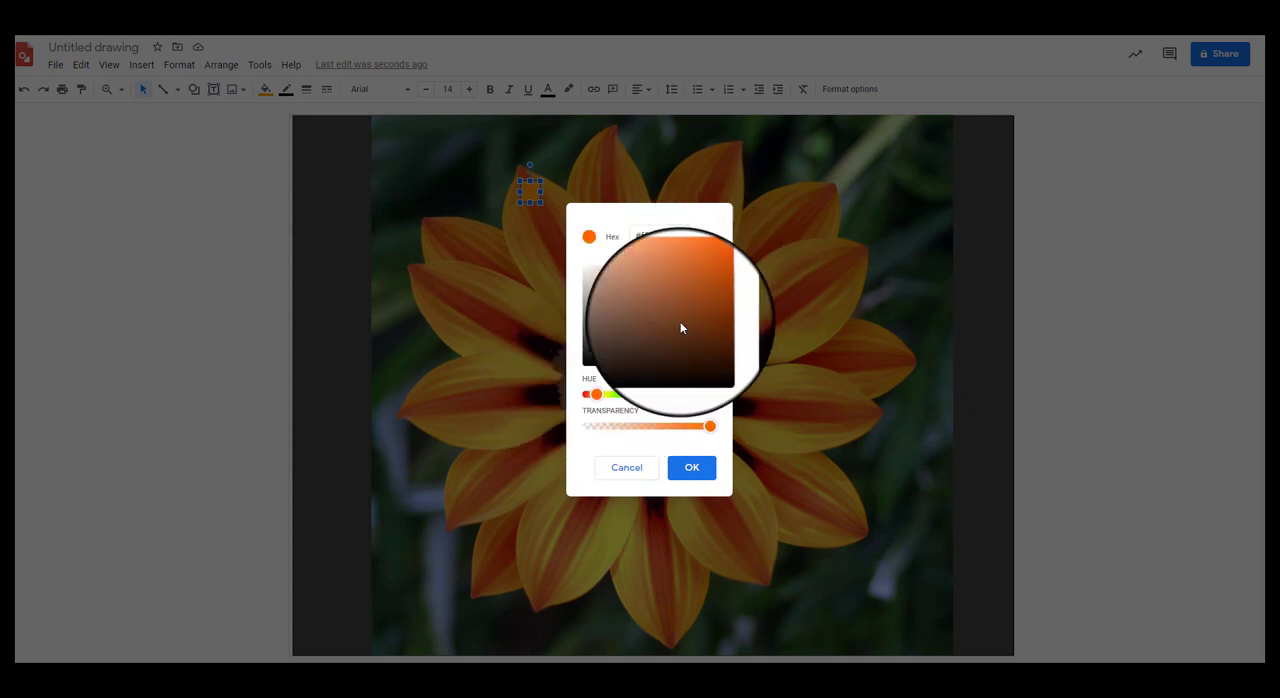
pyautogui.click(686, 469)
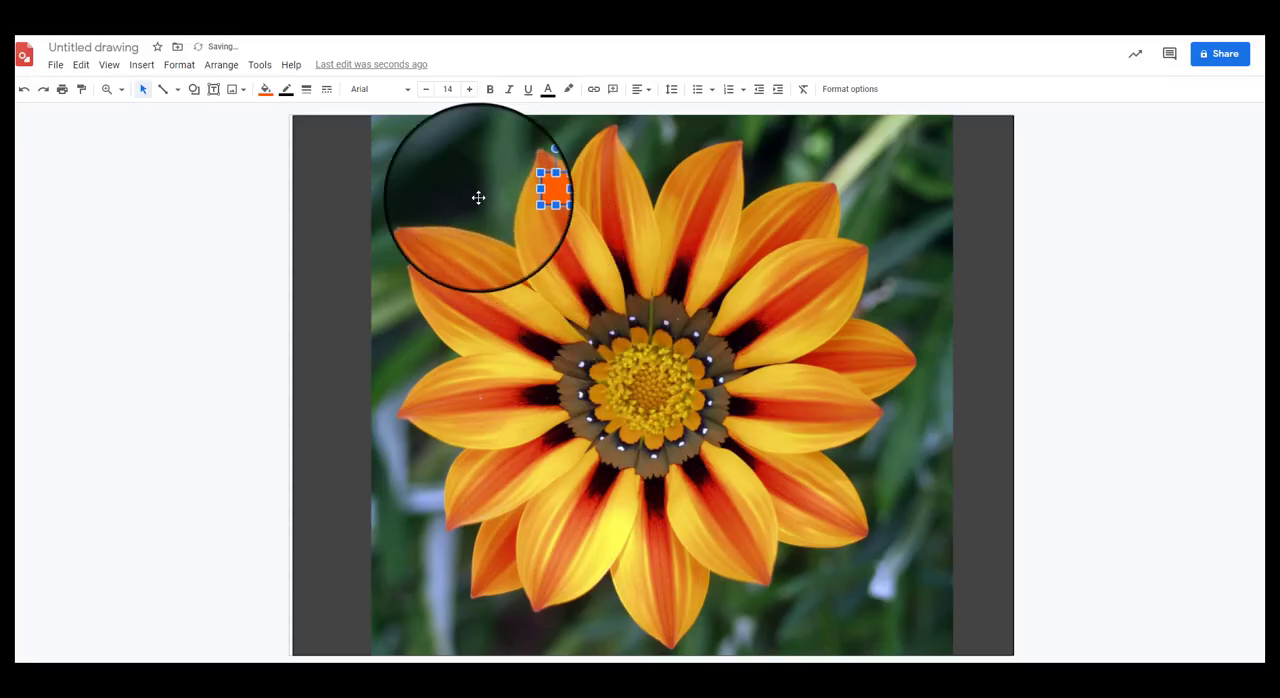
# Step: Set the small square's border to the same custom reddish orange as its fill
pyautogui.click(440, 182)
pyautogui.click(529, 190)
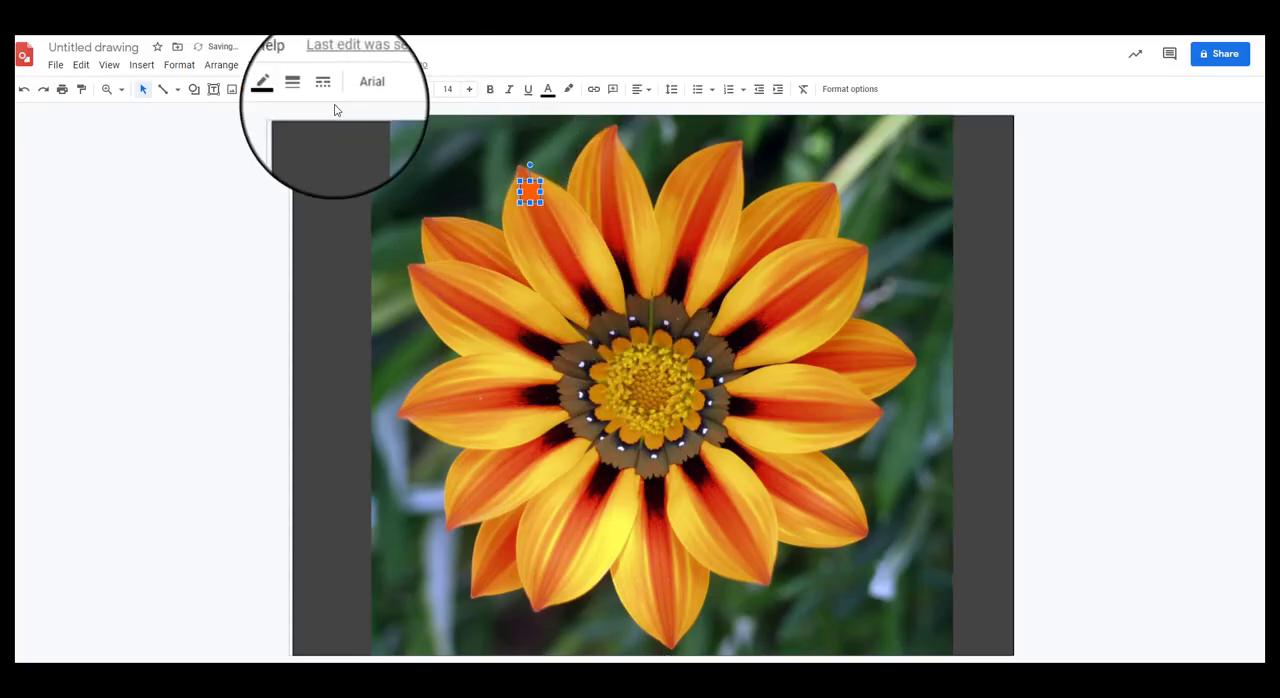
pyautogui.click(286, 89)
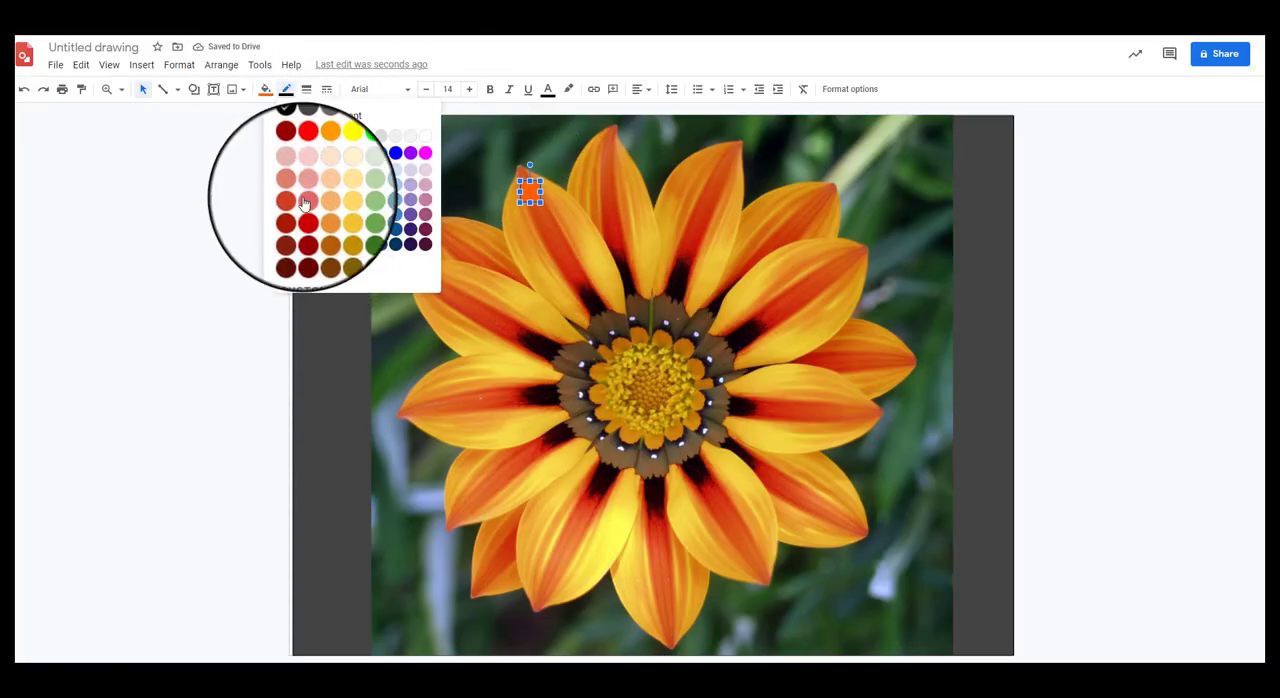
pyautogui.click(291, 277)
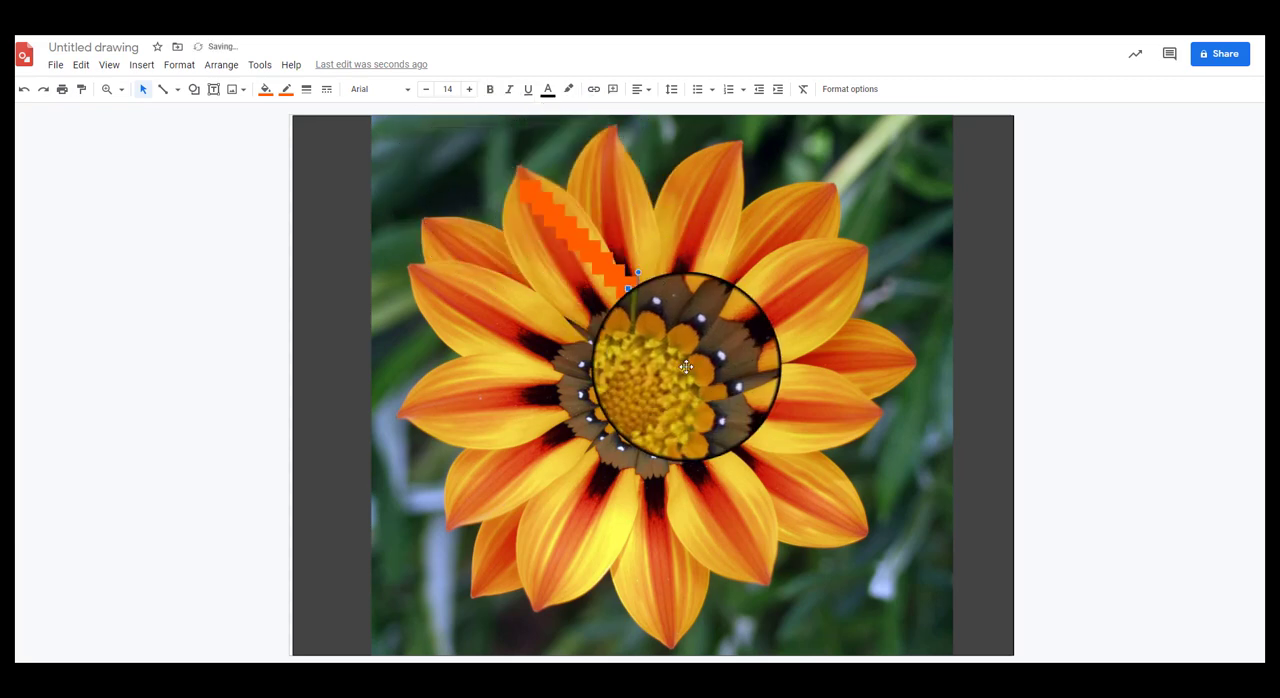
# Step: Move copies of the orange square out of the diagonal trail, stacking them down the top petal and spreading others over the upper-left petals
pyautogui.moveTo(636, 302); pyautogui.dragTo(610, 172)
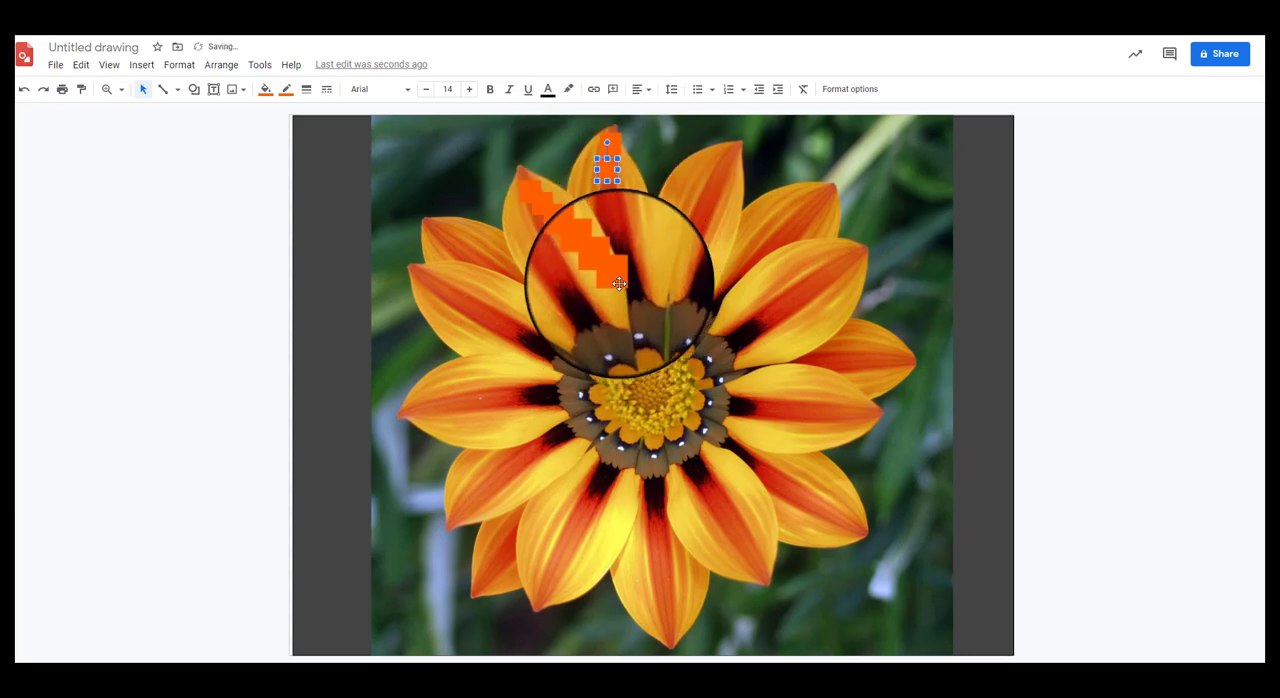
pyautogui.moveTo(620, 283); pyautogui.dragTo(610, 201)
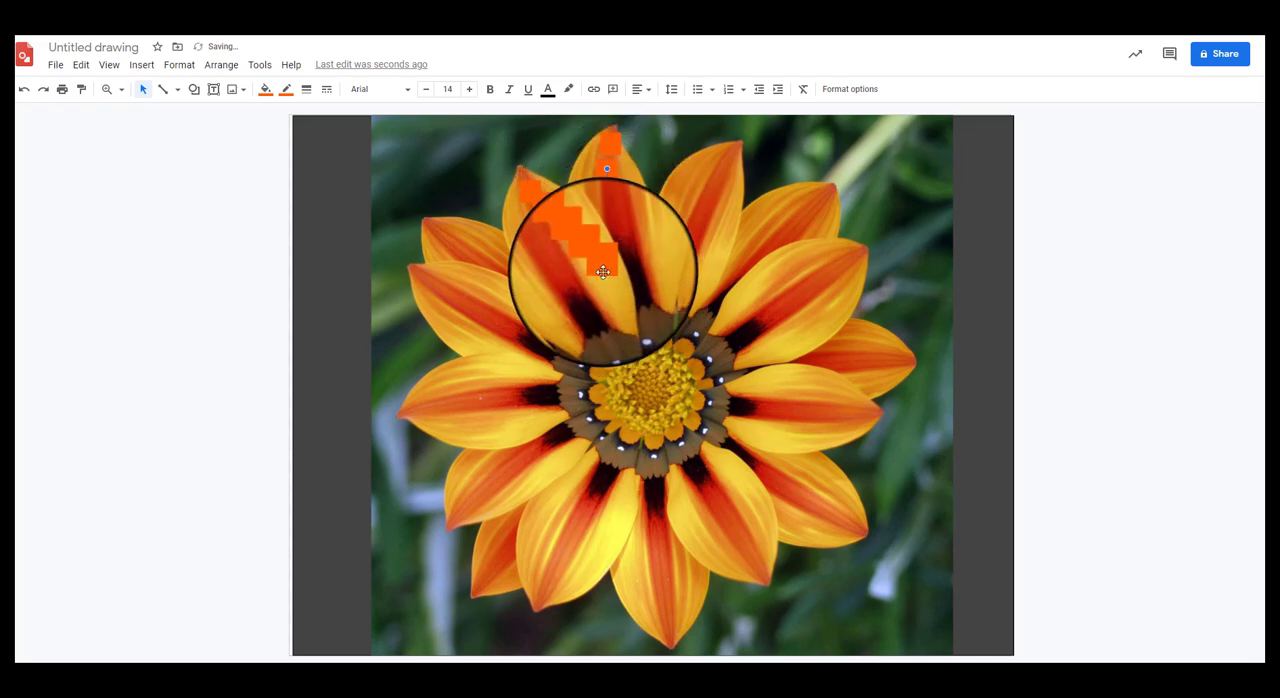
pyautogui.moveTo(603, 271); pyautogui.dragTo(438, 225)
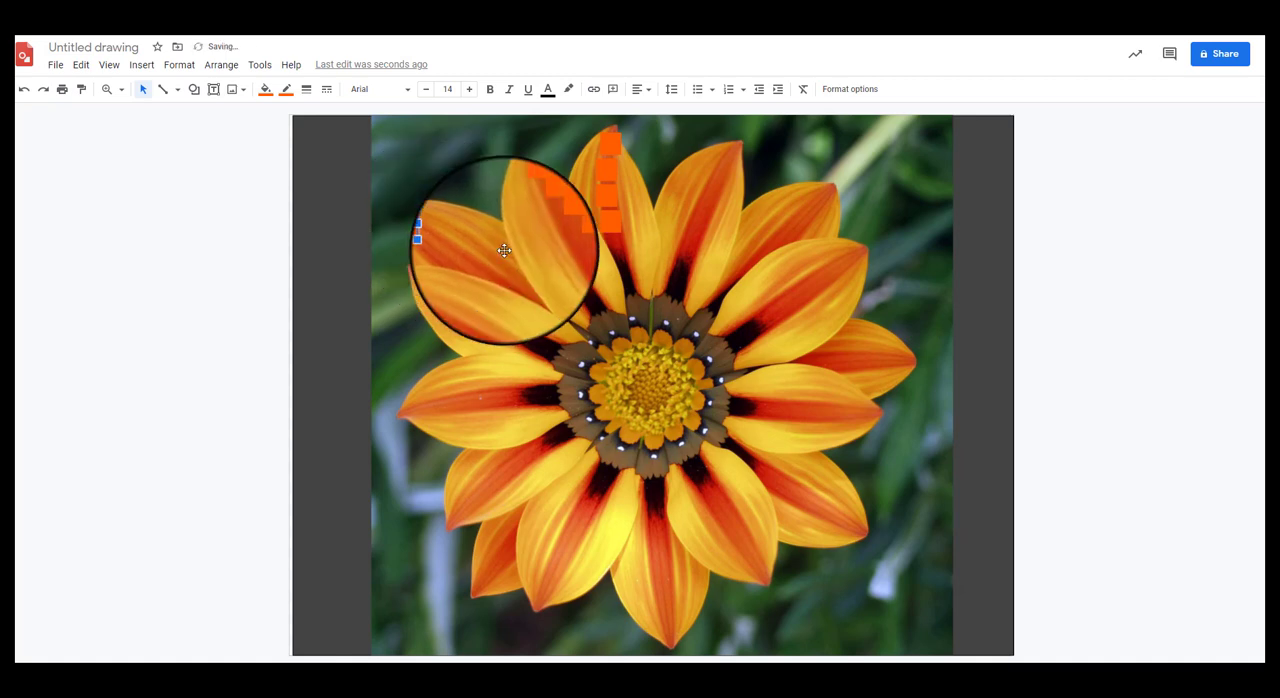
pyautogui.moveTo(577, 238); pyautogui.dragTo(569, 266)
pyautogui.moveTo(553, 221)
pyautogui.mouseDown()
pyautogui.moveTo(557, 249)
pyautogui.moveTo(539, 216)
pyautogui.mouseUp()
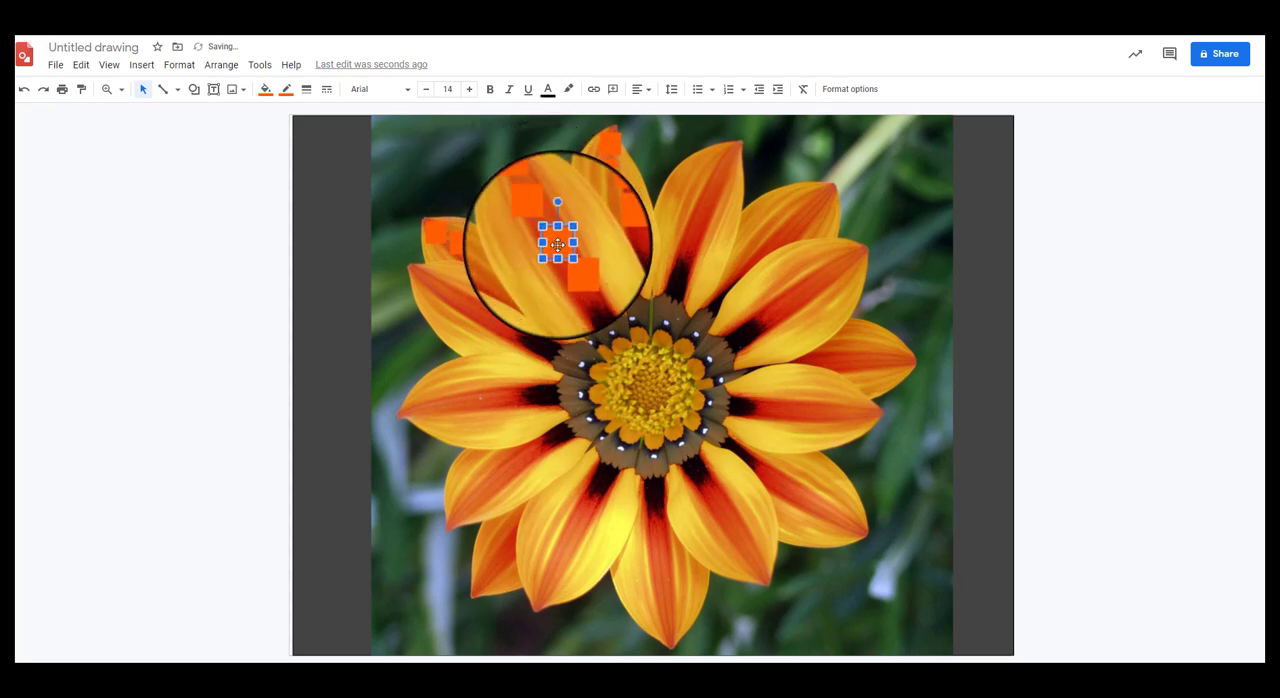
# Step: Fill a copied square on the upper-left petal with a custom golden yellow, shifting the hue to yellow and slightly reducing its saturation
pyautogui.click(520, 183)
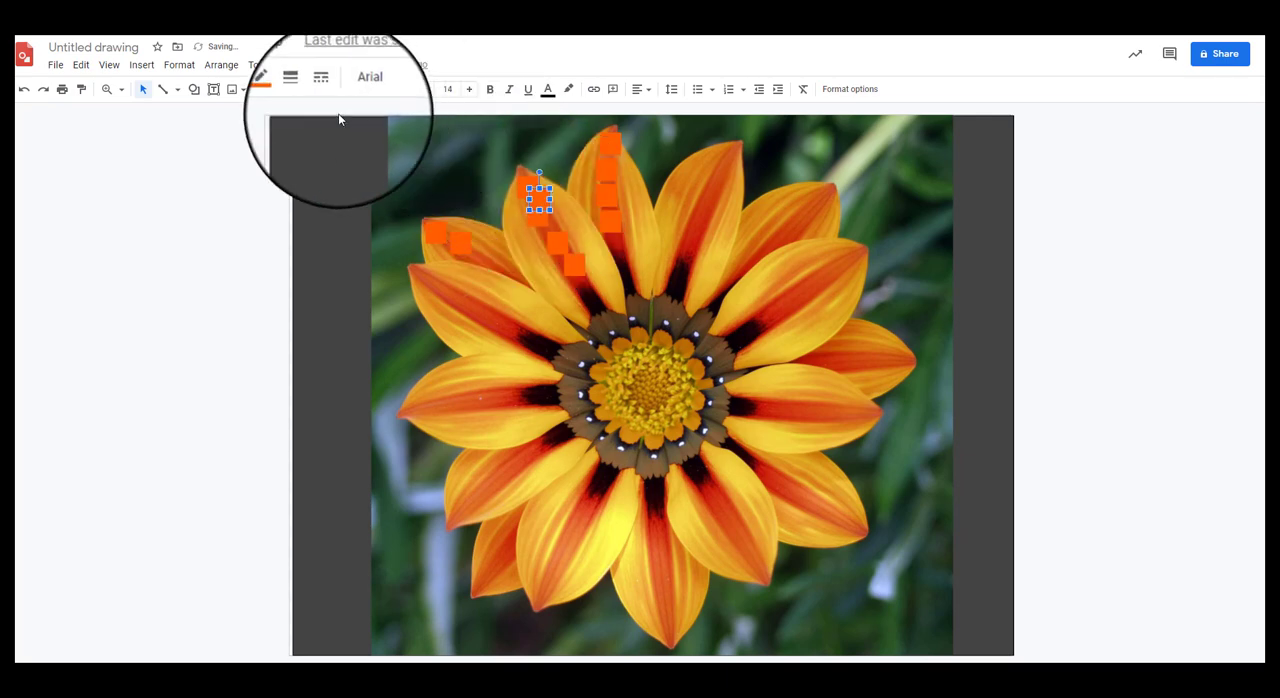
pyautogui.click(265, 89)
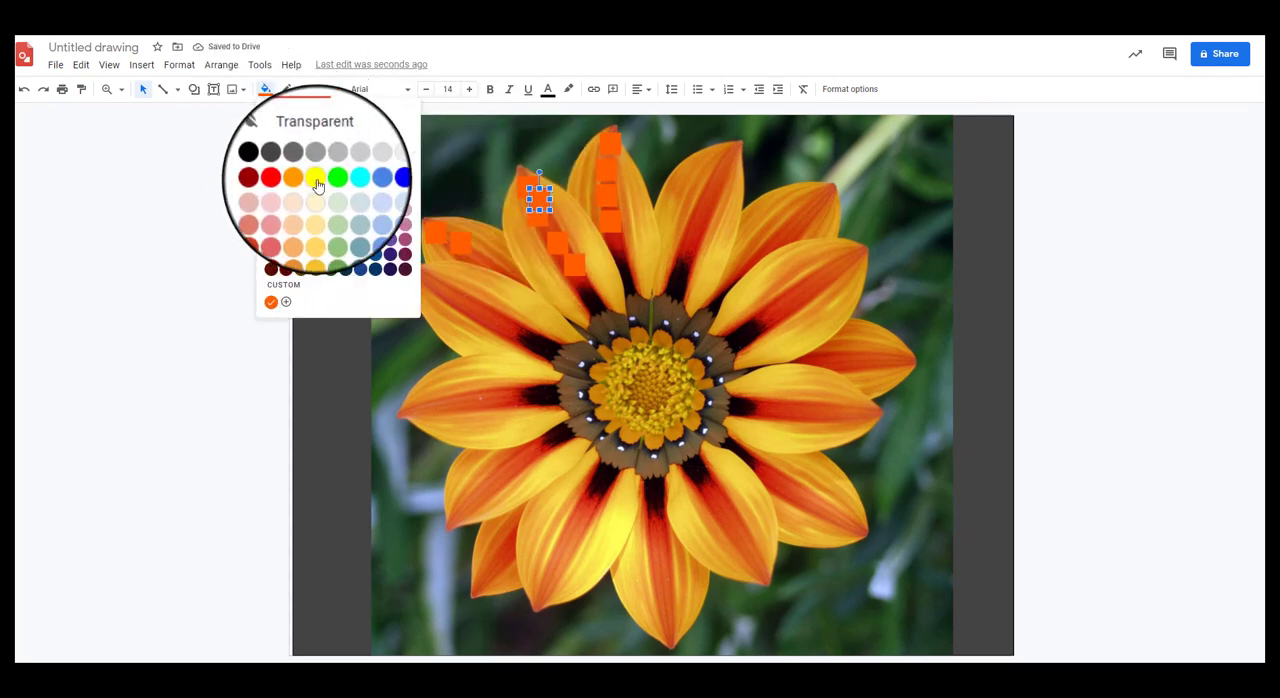
pyautogui.click(287, 303)
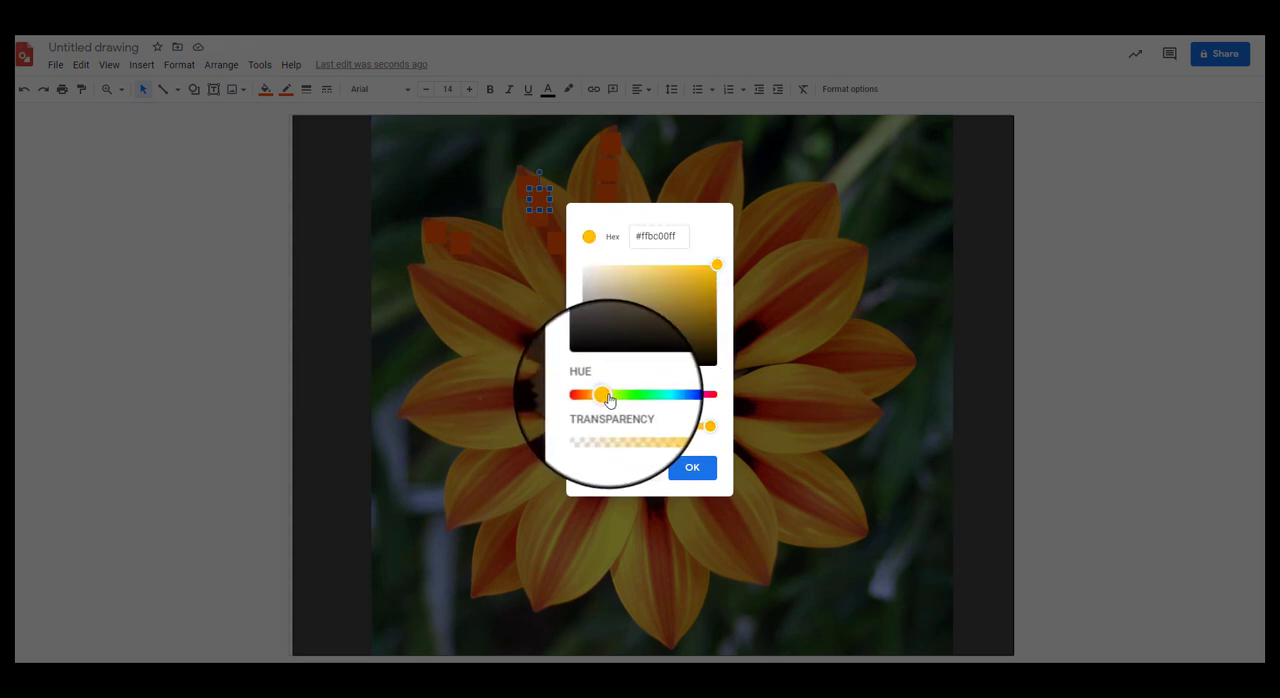
pyautogui.moveTo(677, 270); pyautogui.dragTo(698, 277)
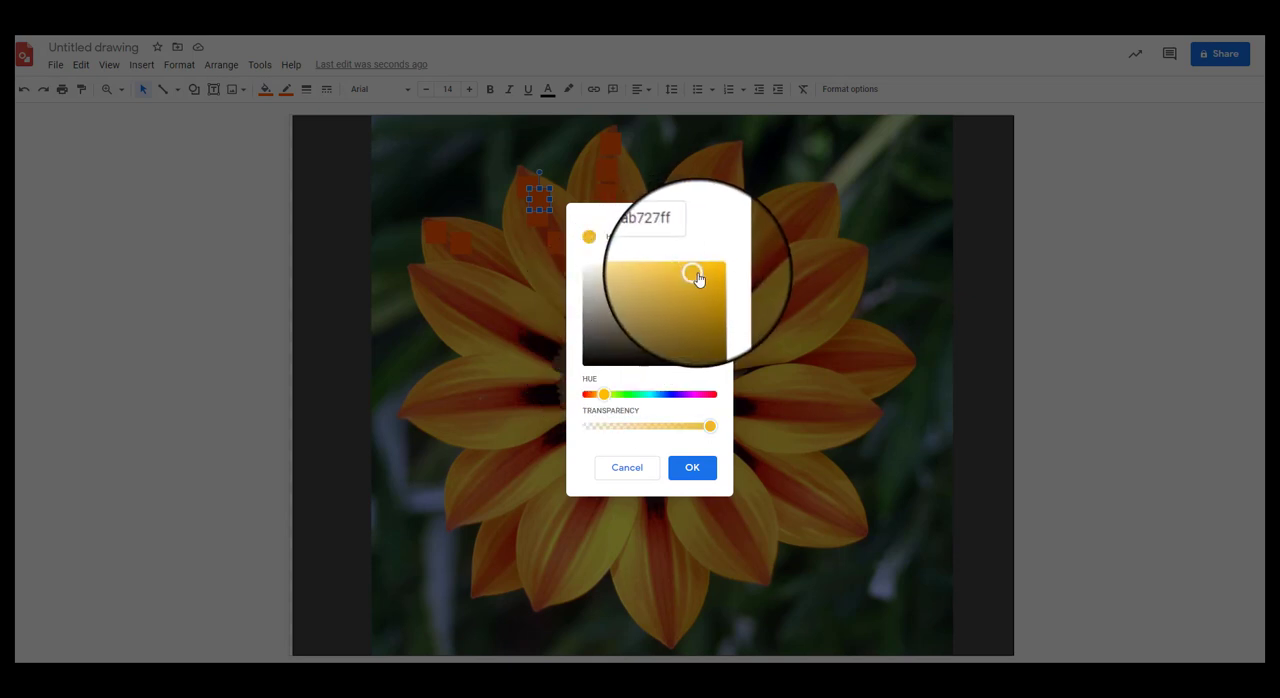
pyautogui.click(692, 467)
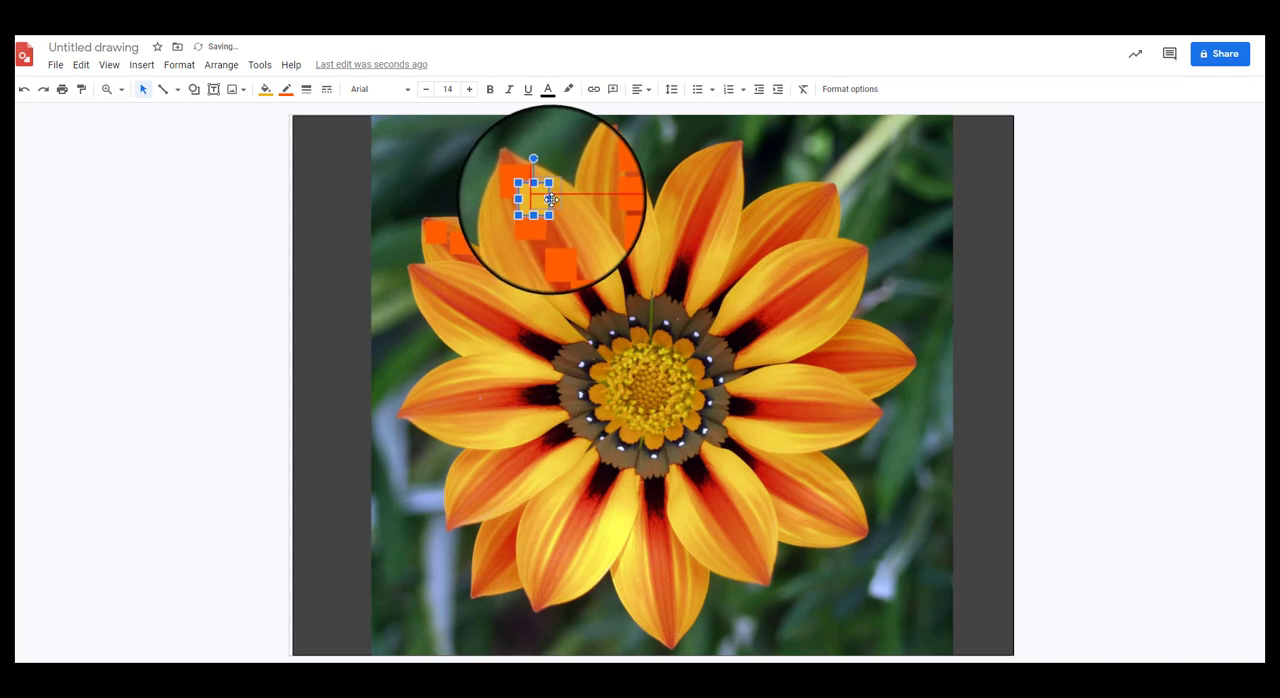
# Step: Move the yellow square beside the topmost orange one on the upper-left petal and set its border to the same custom yellow
pyautogui.click(572, 226)
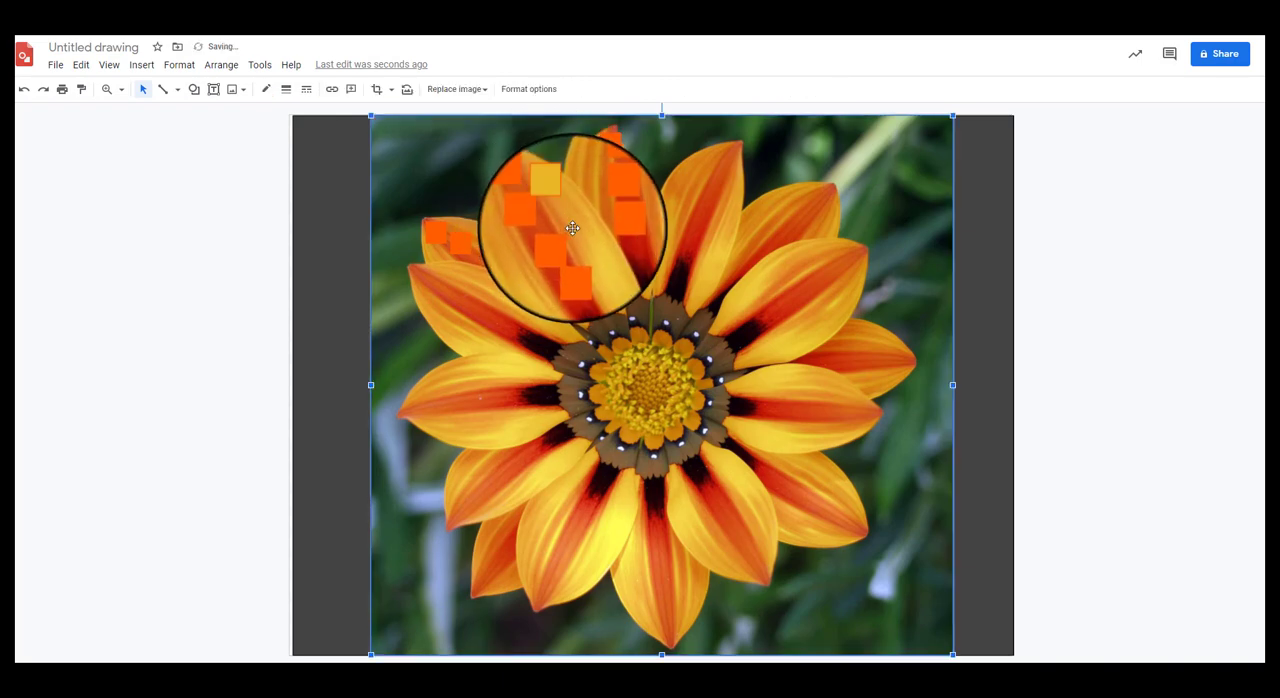
pyautogui.click(557, 196)
pyautogui.moveTo(555, 192); pyautogui.dragTo(555, 188)
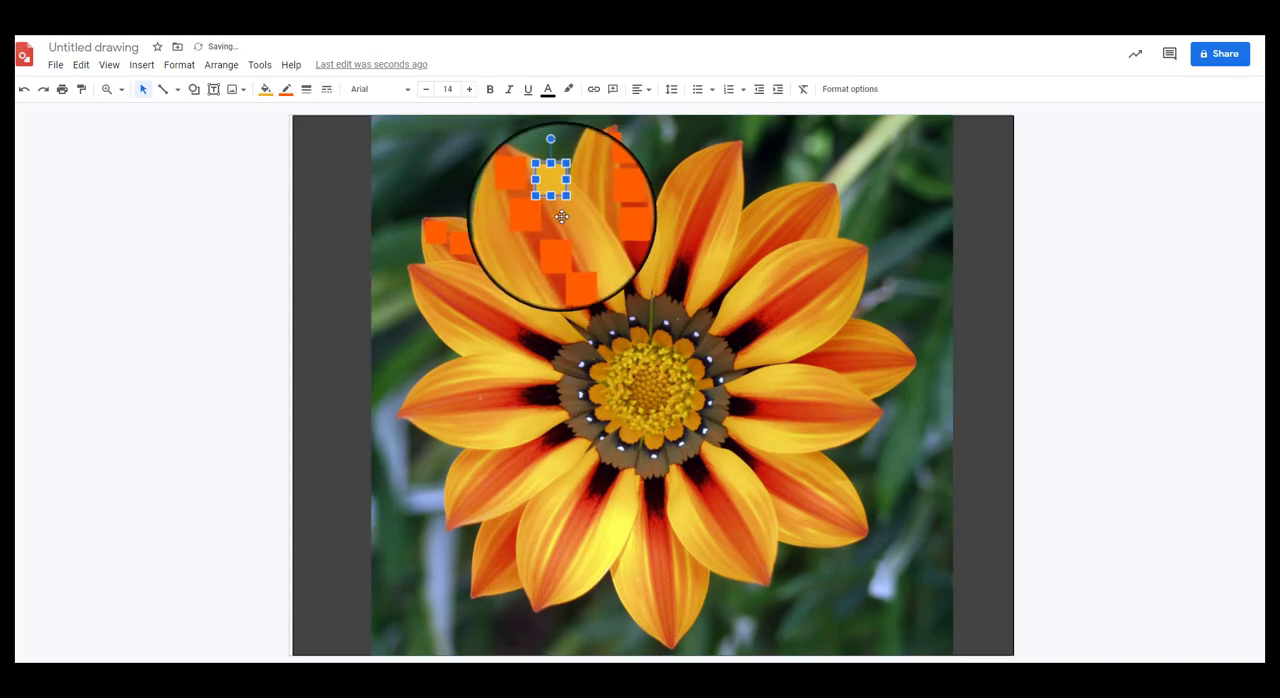
pyautogui.click(572, 226)
pyautogui.click(556, 195)
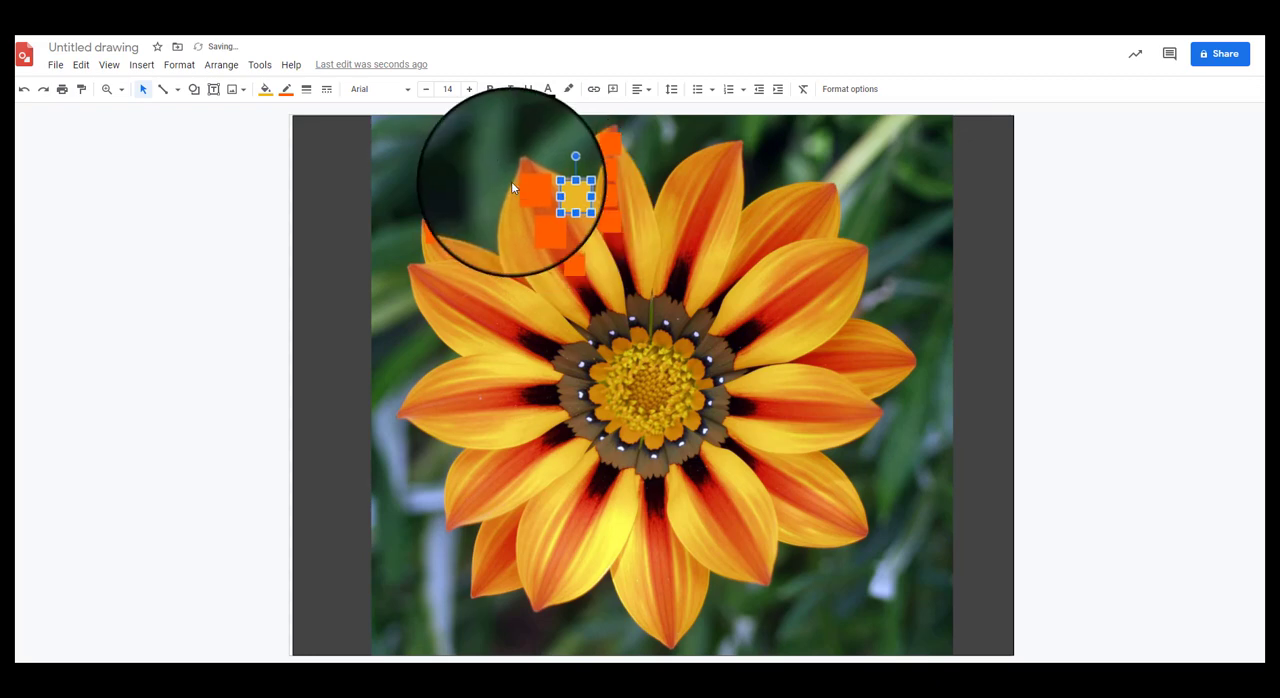
pyautogui.click(286, 92)
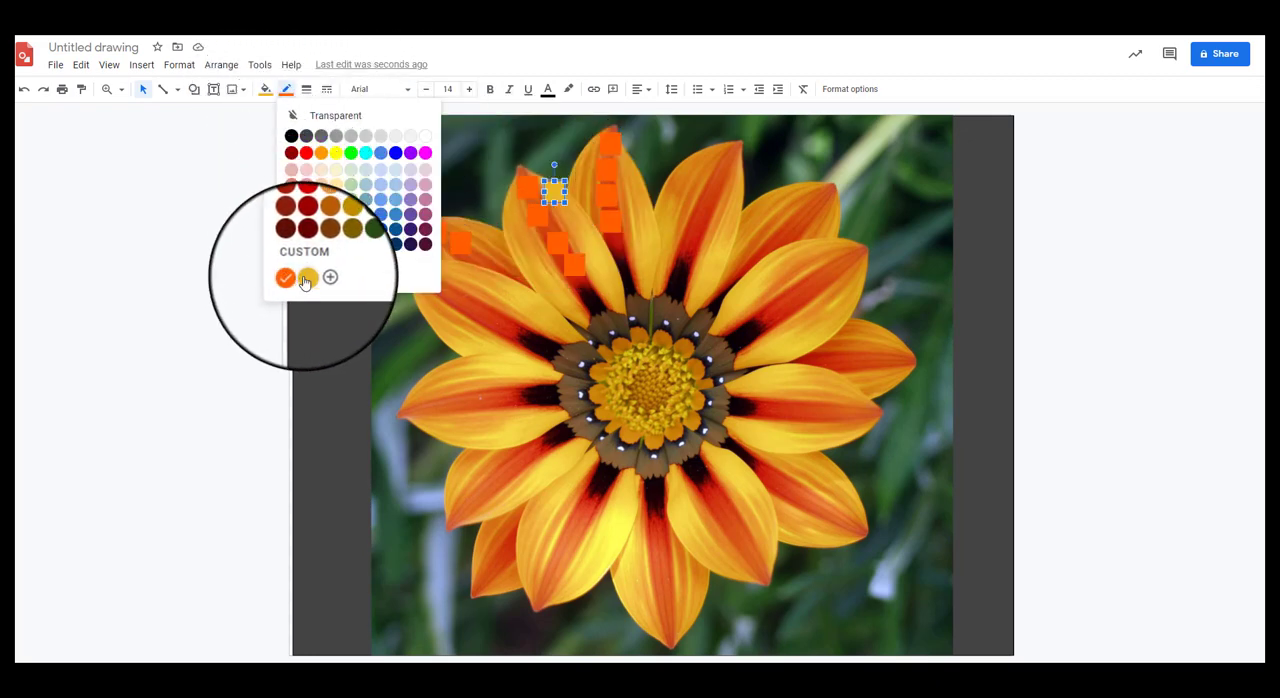
pyautogui.click(306, 279)
# Step: Duplicate the yellow square into a diagonal trail and stack copies down the right side of the top petal
pyautogui.click(566, 214)
pyautogui.click(552, 197)
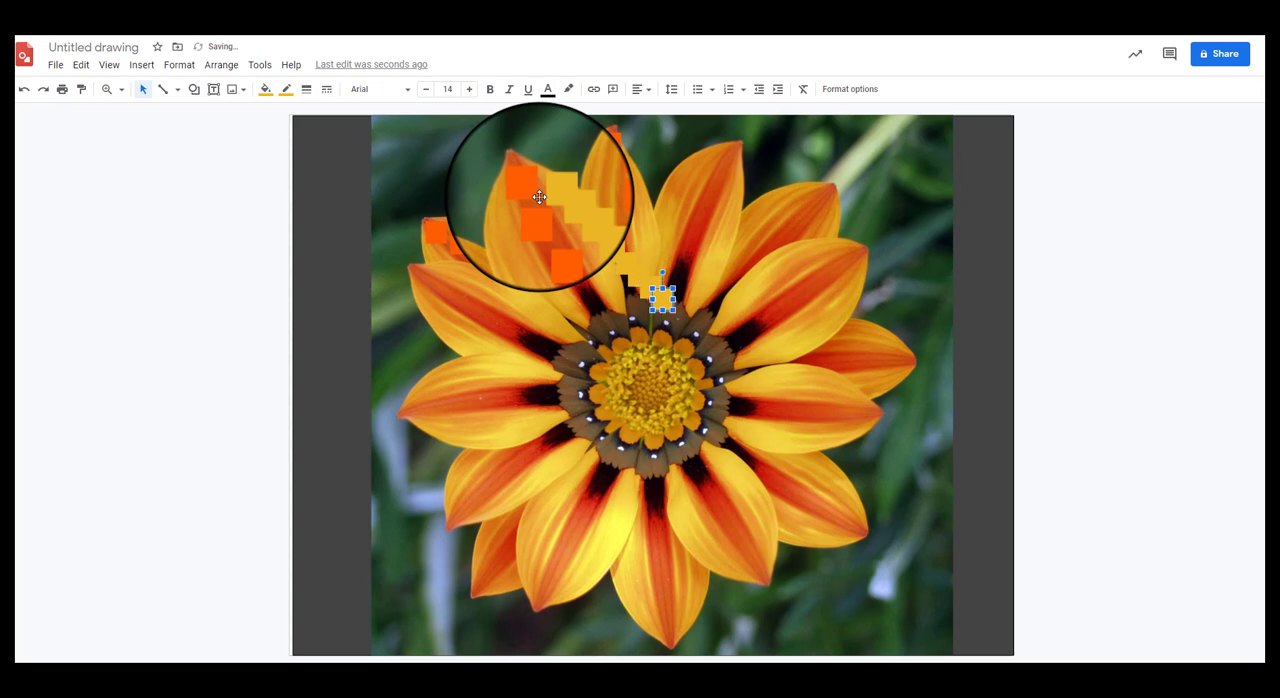
pyautogui.moveTo(661, 301); pyautogui.dragTo(630, 174)
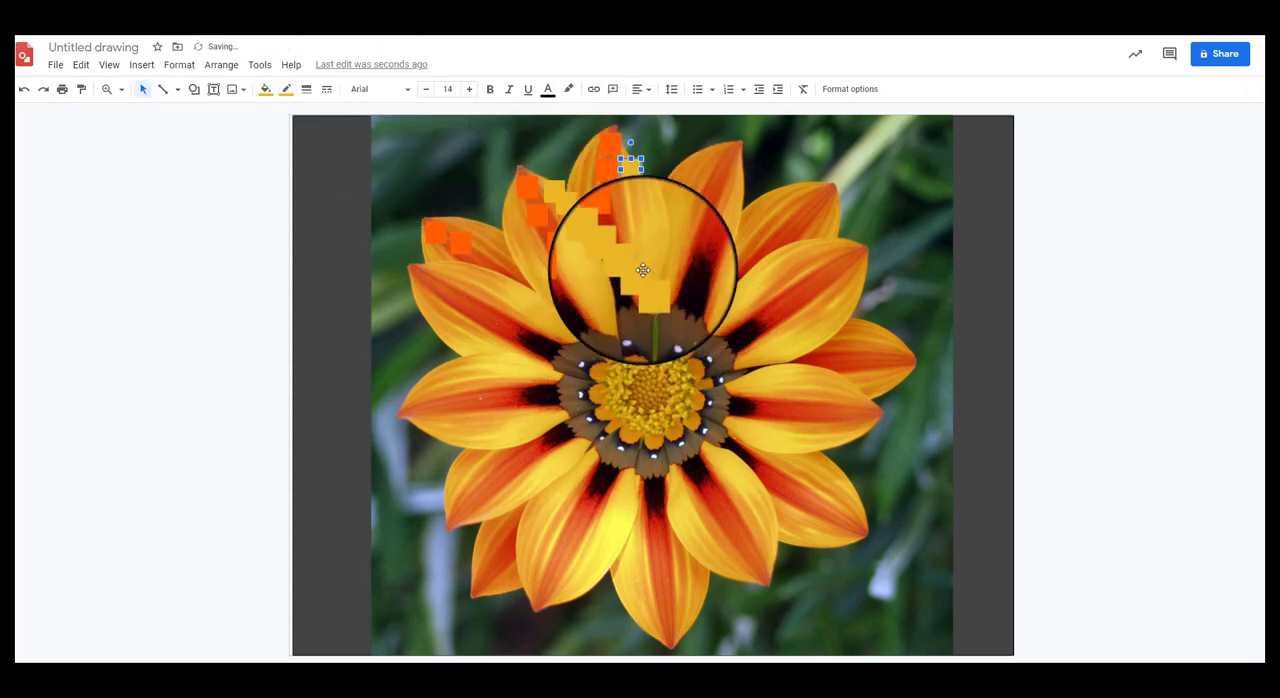
pyautogui.moveTo(656, 288); pyautogui.dragTo(637, 197)
pyautogui.moveTo(645, 274)
pyautogui.mouseDown()
pyautogui.moveTo(639, 228)
pyautogui.moveTo(650, 249)
pyautogui.moveTo(604, 269)
pyautogui.moveTo(600, 238)
pyautogui.moveTo(644, 278)
pyautogui.mouseUp()
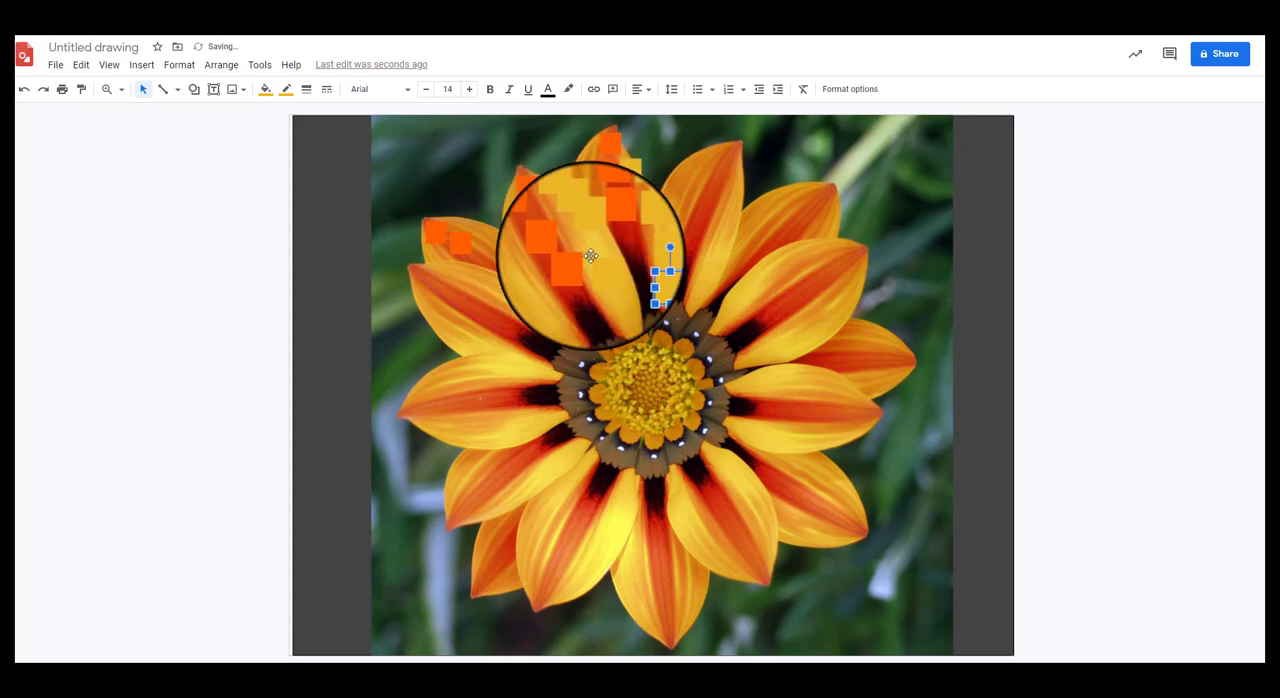
# Step: Spread the remaining yellow copies down the upper-left petal and place one on the left edge of the top petal
pyautogui.click(605, 267)
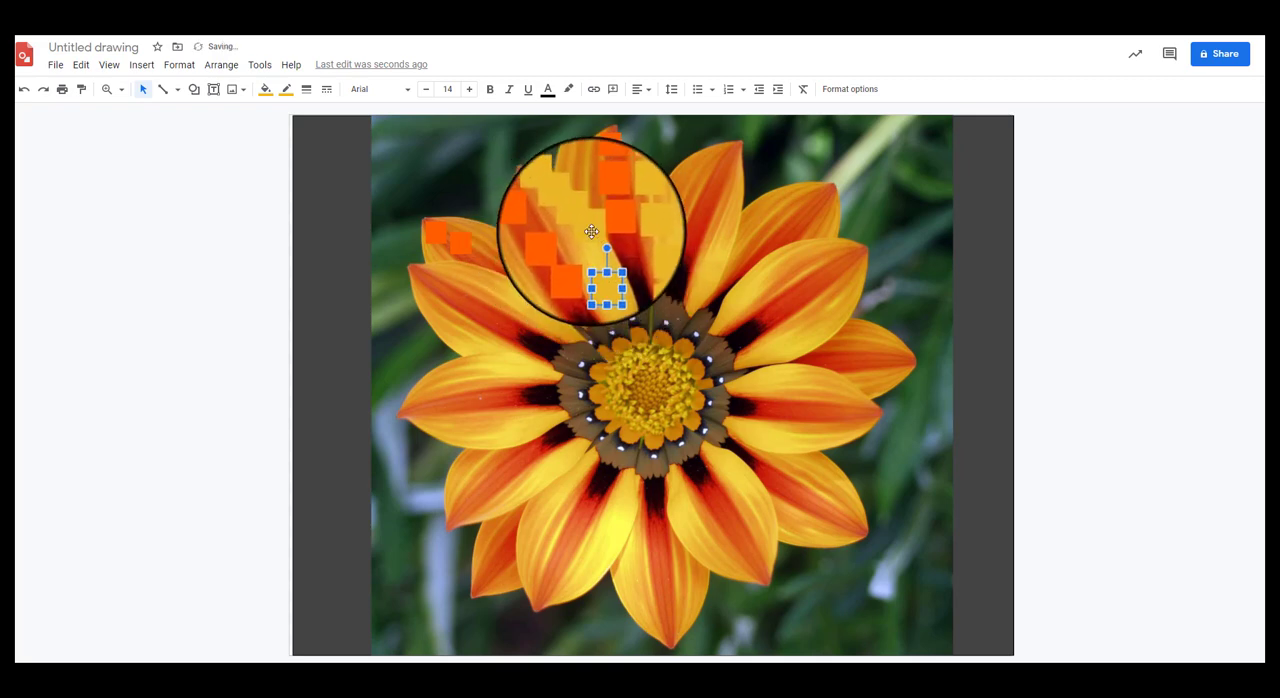
pyautogui.moveTo(593, 235); pyautogui.dragTo(582, 219)
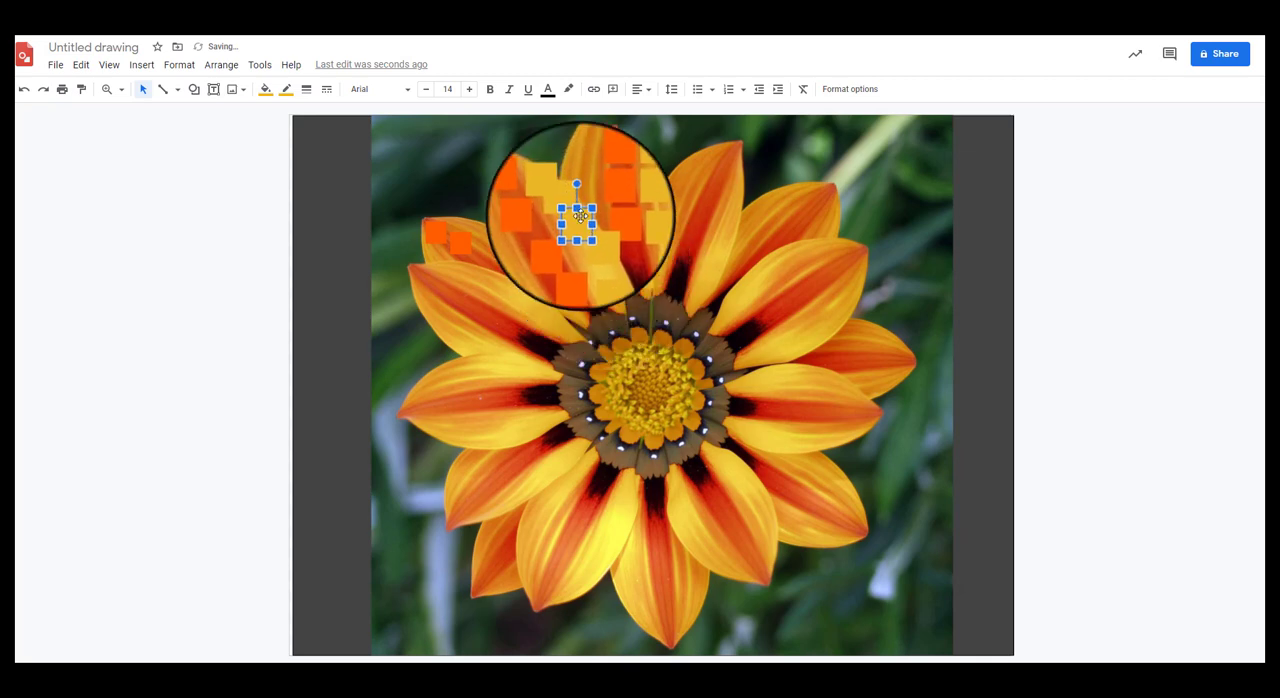
pyautogui.moveTo(593, 179); pyautogui.dragTo(598, 258)
pyautogui.click(463, 200)
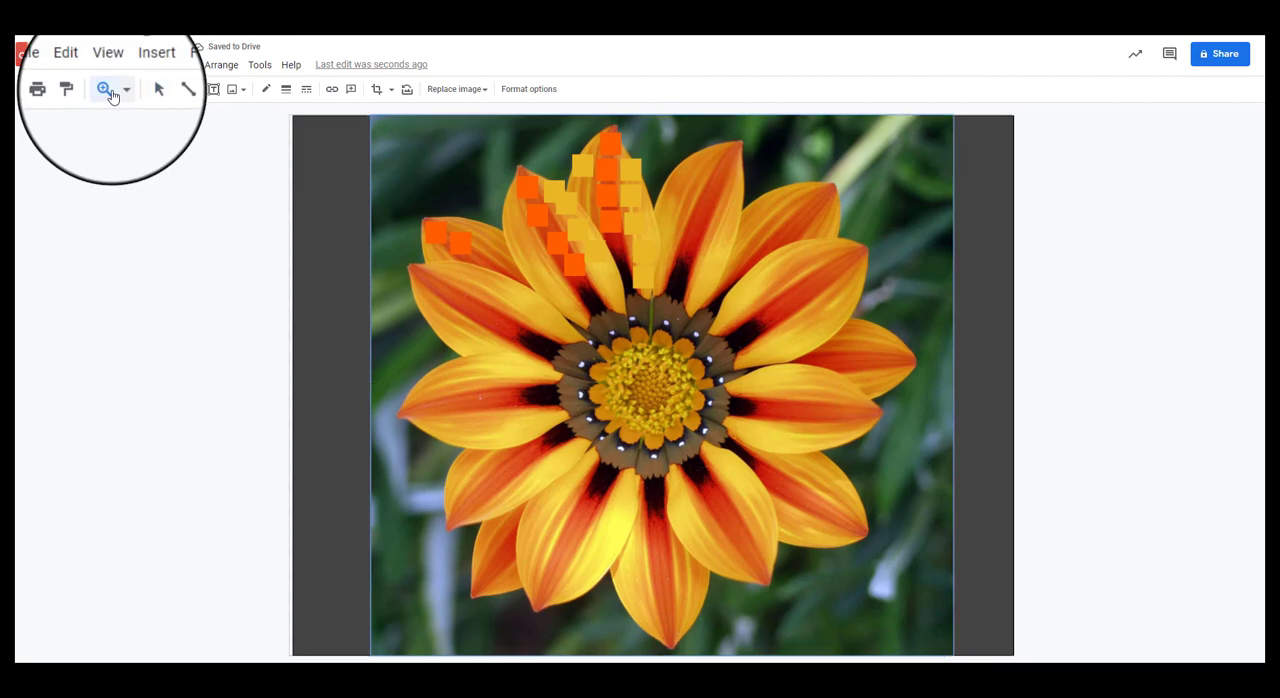
# Step: Reposition the overlapping yellow and orange squares along the upper-left petal so the two diagonal rows stand apart
pyautogui.click(107, 89)
pyautogui.click(518, 232)
pyautogui.click(585, 289)
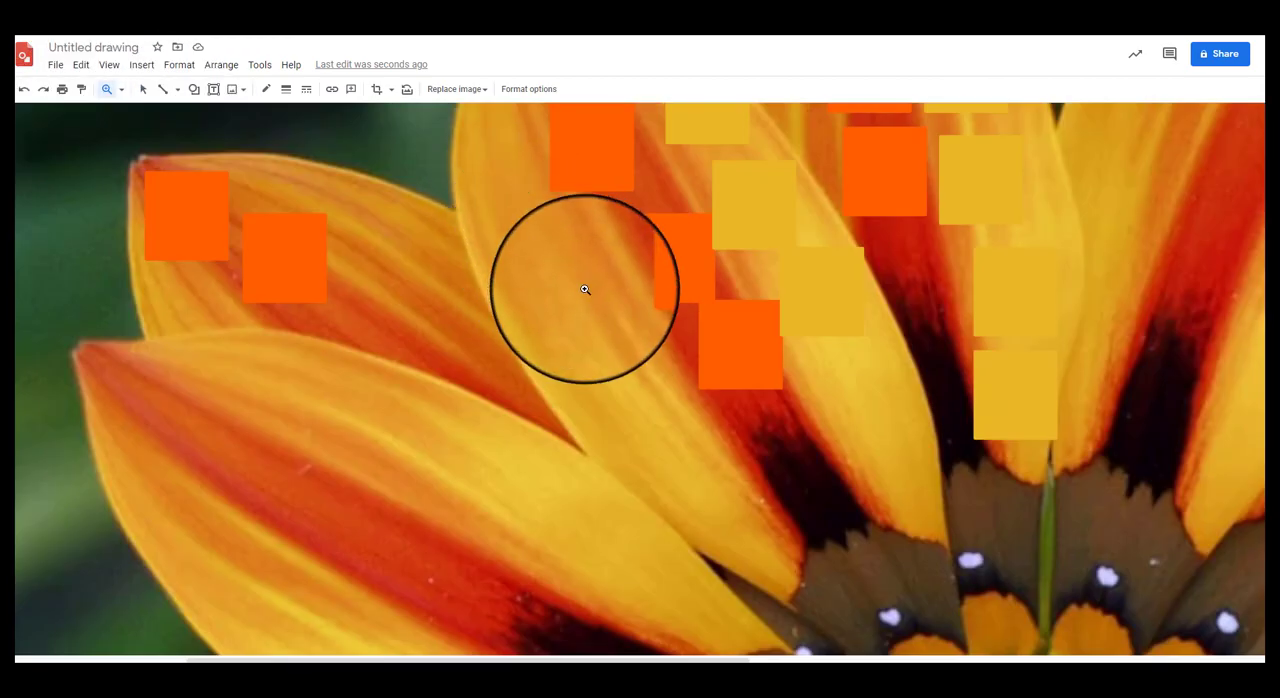
pyautogui.scroll(4, 629, 300)
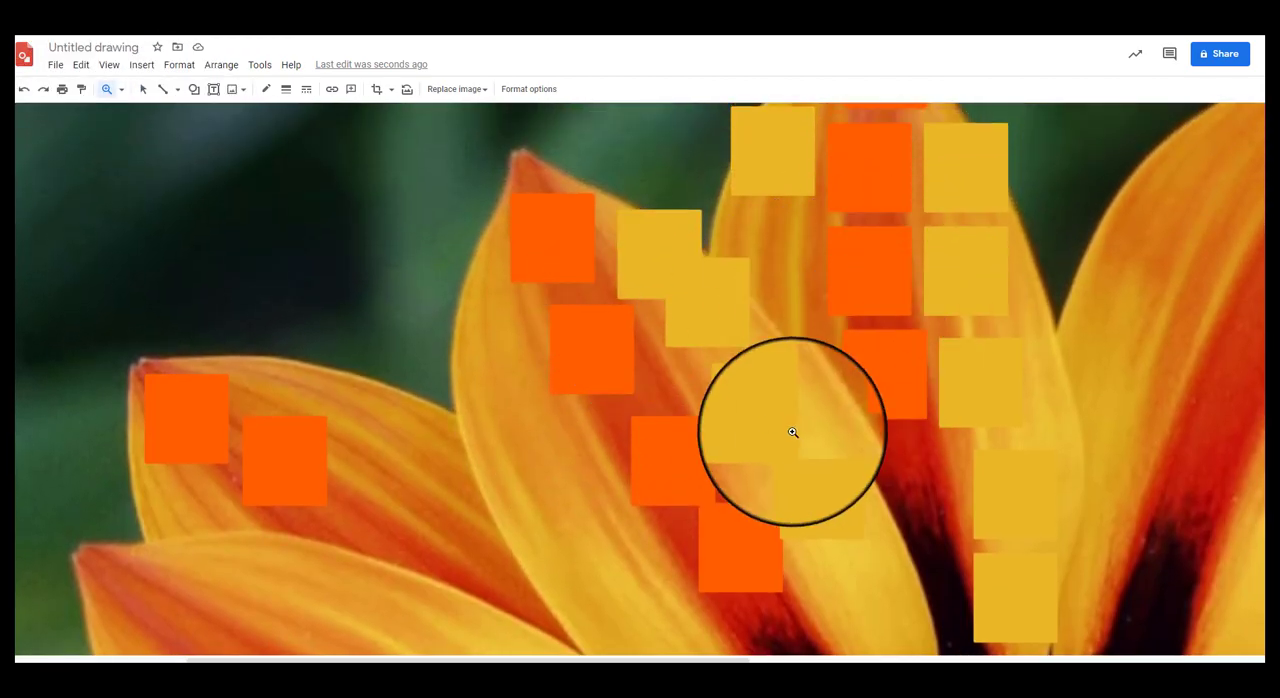
pyautogui.click(145, 88)
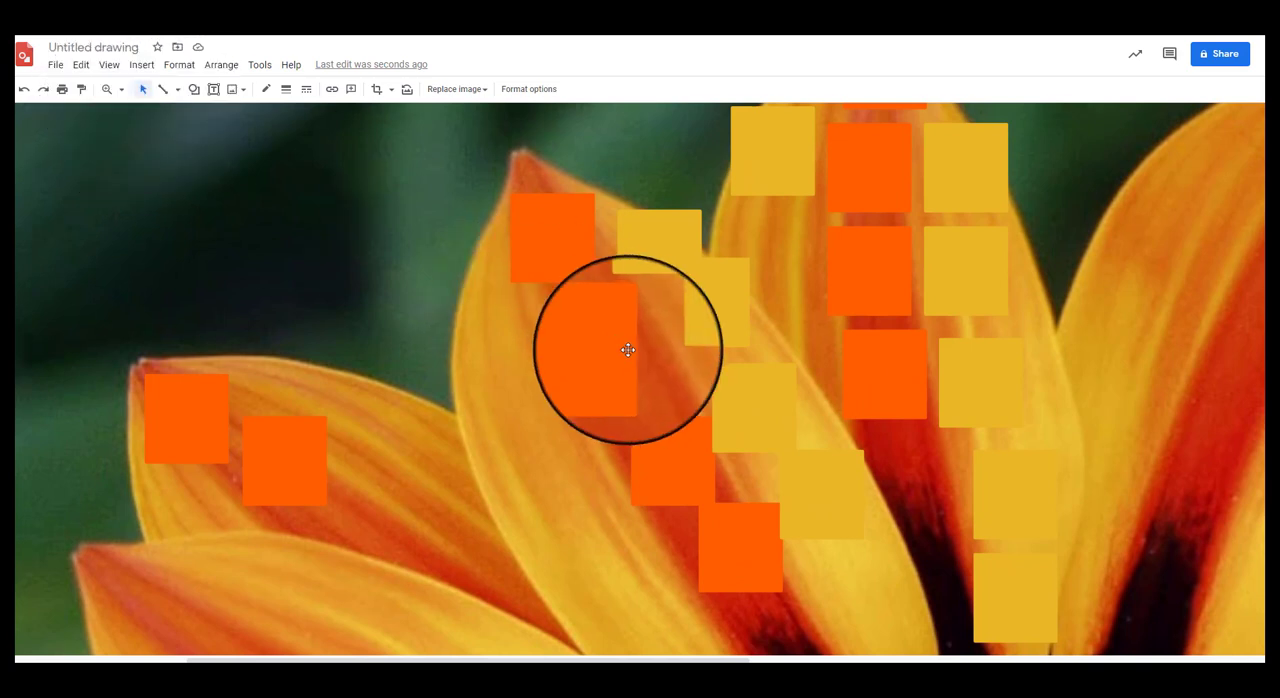
pyautogui.click(749, 403)
pyautogui.moveTo(749, 403); pyautogui.dragTo(844, 513)
pyautogui.moveTo(691, 451); pyautogui.dragTo(670, 442)
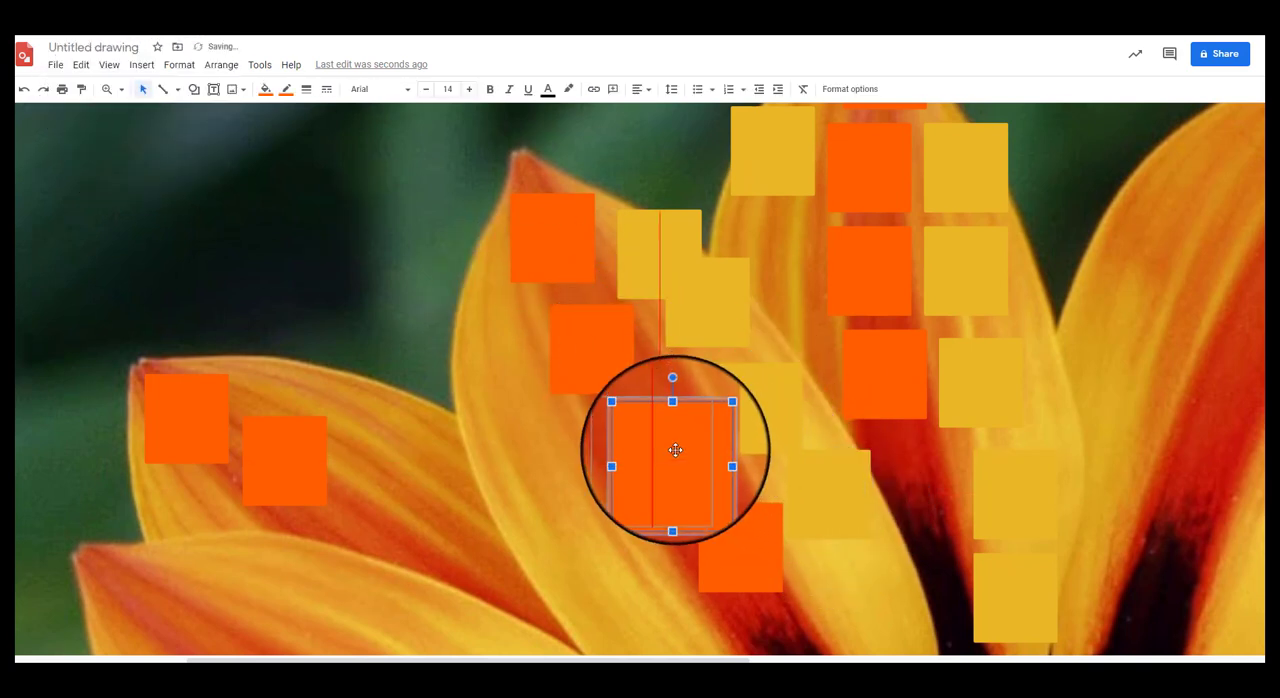
pyautogui.click(726, 514)
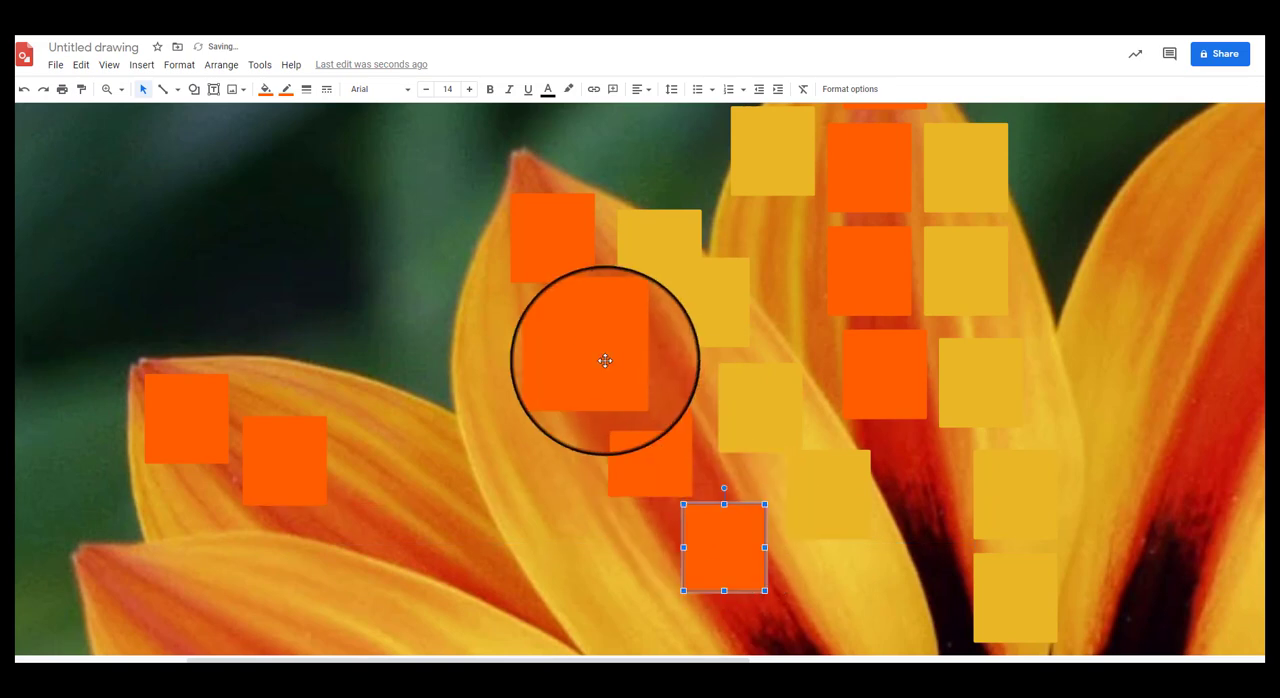
# Step: Move the overlapping yellow square from the upper-left petal to the left side of the top petal, under the yellow one there
pyautogui.scroll(-3, 526, 311)
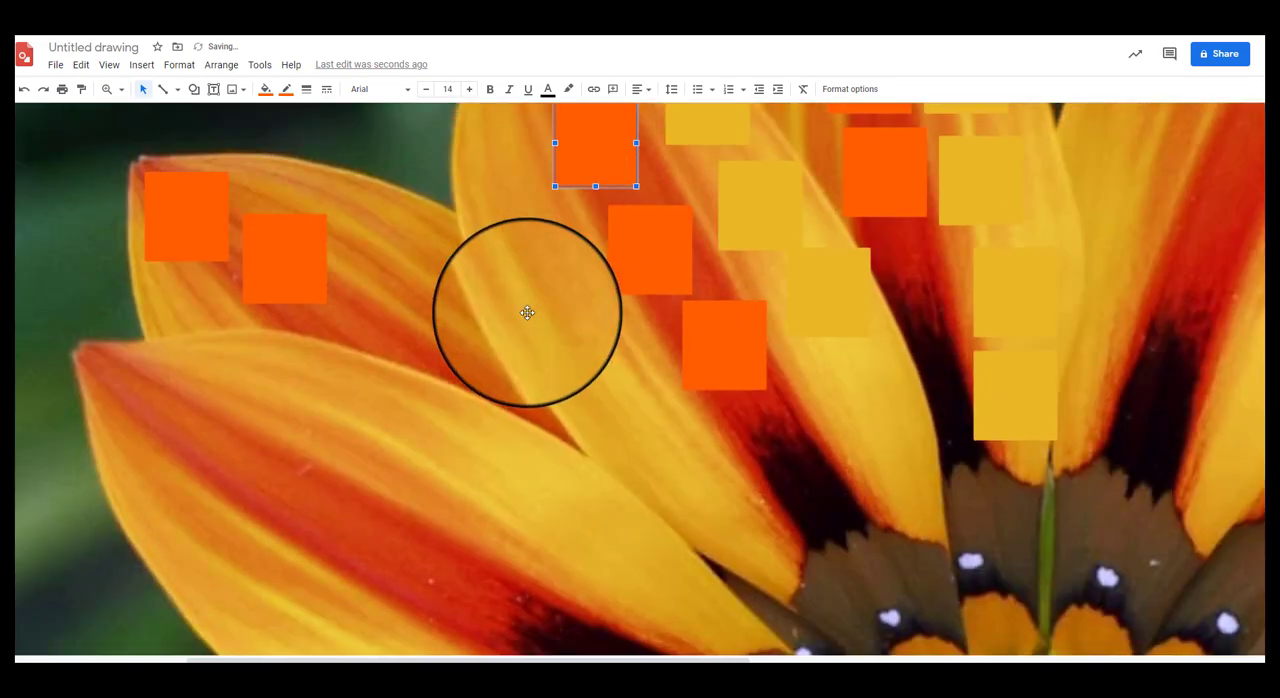
pyautogui.scroll(2, 513, 279)
pyautogui.scroll(2, 513, 279)
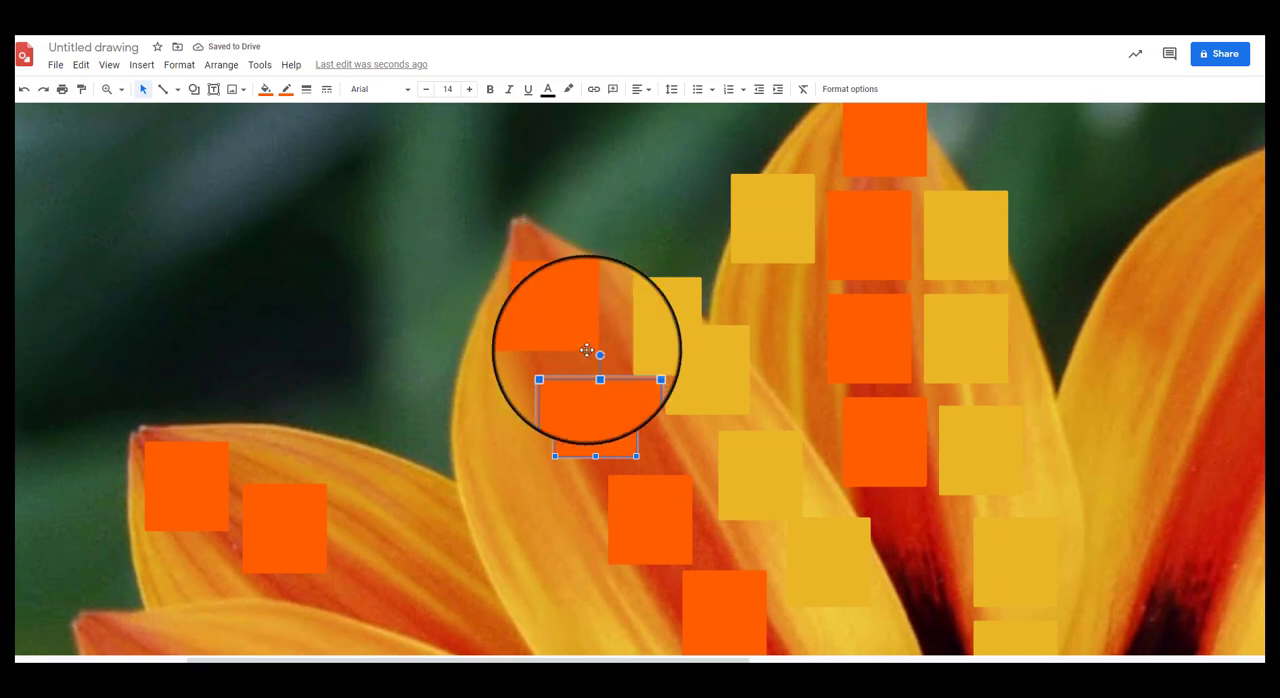
pyautogui.moveTo(659, 318); pyautogui.dragTo(787, 323)
# Step: Shrink the uppermost yellow square on the upper-left petal to fit its edge and place a copy of it just below
pyautogui.click(659, 350)
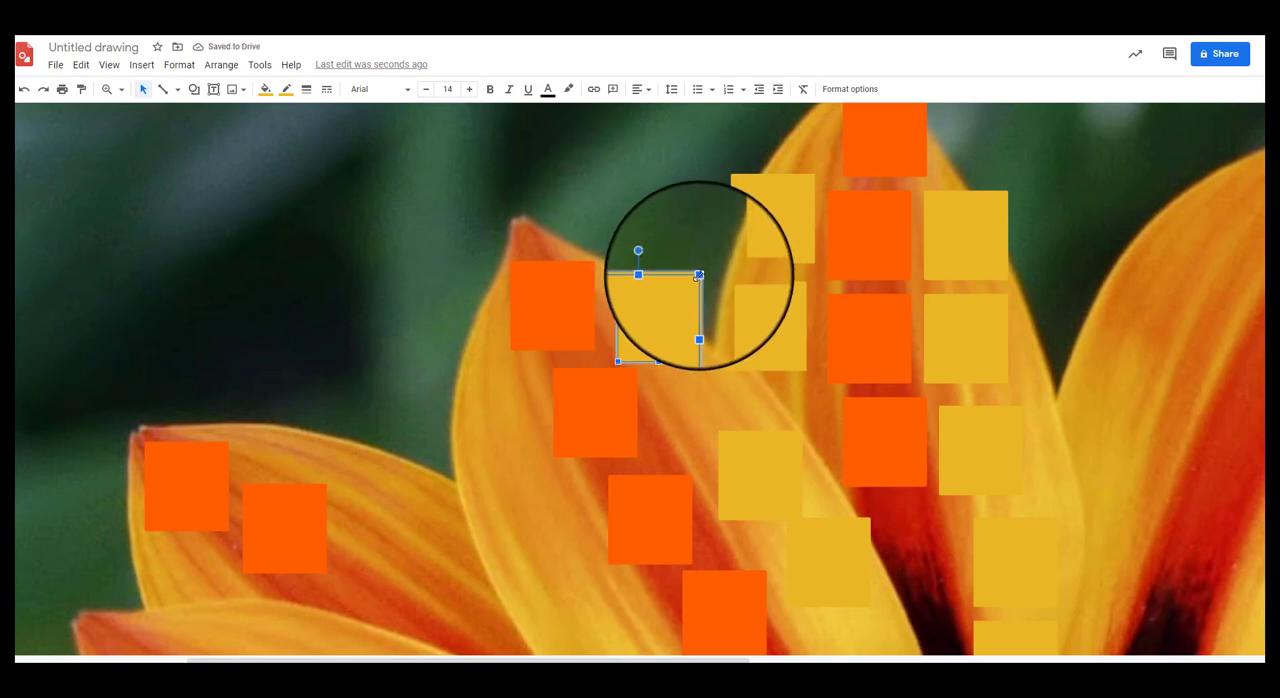
pyautogui.moveTo(699, 275); pyautogui.dragTo(685, 291)
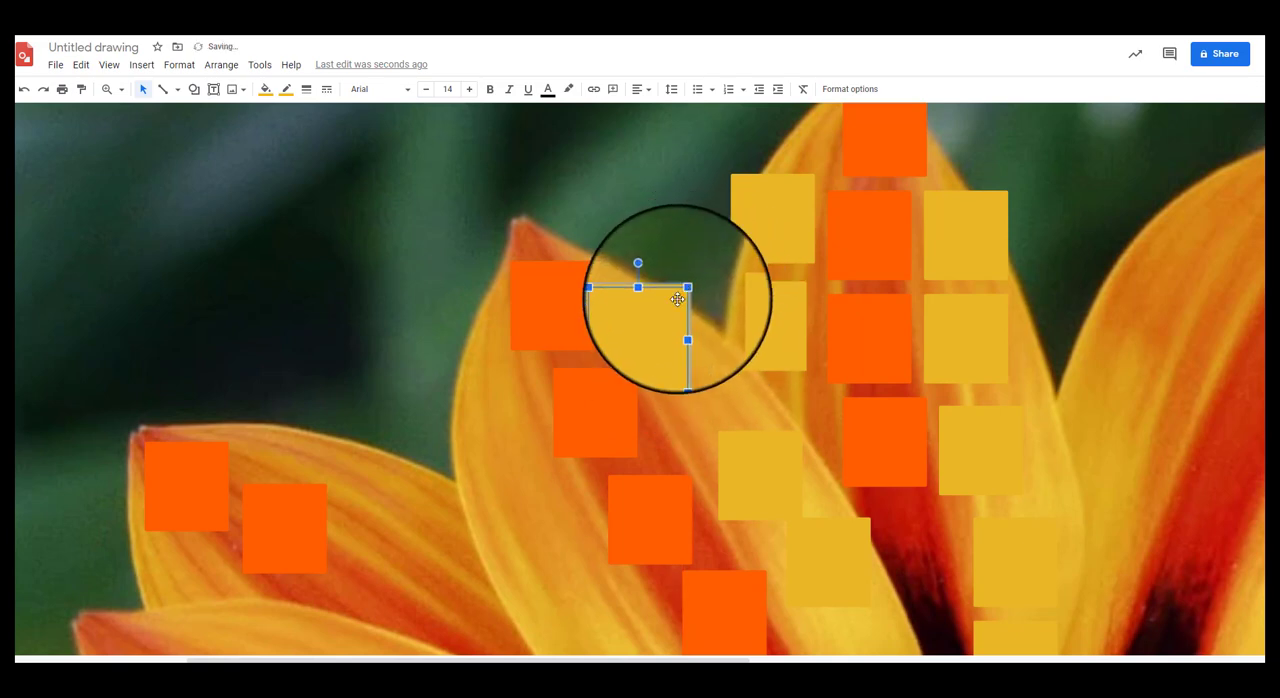
pyautogui.click(646, 247)
pyautogui.click(651, 325)
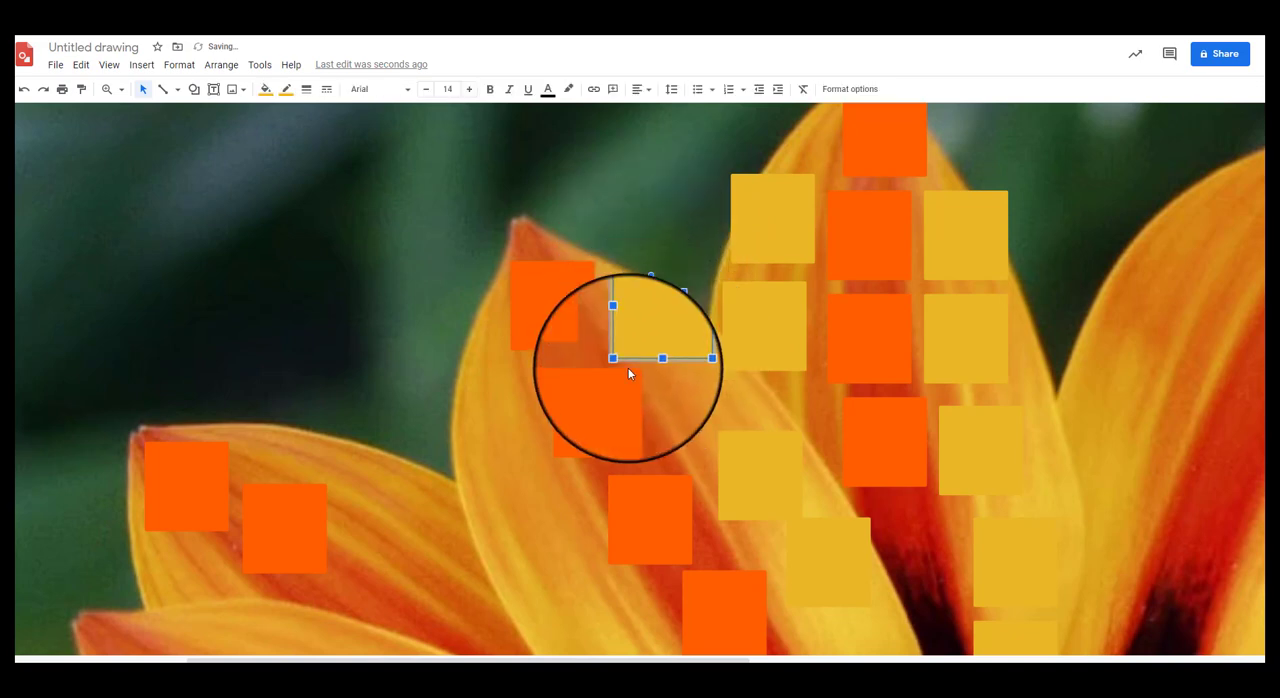
pyautogui.moveTo(629, 374); pyautogui.dragTo(678, 394)
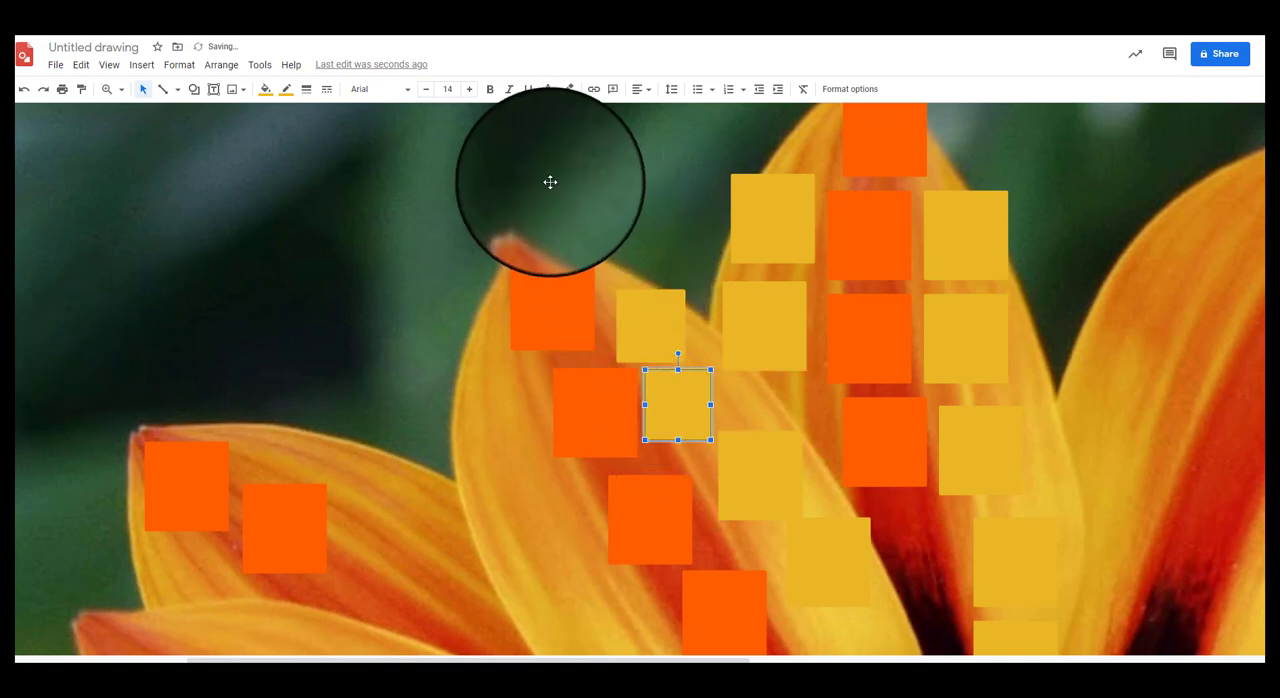
# Step: Fit the whole drawing in view and delete the flower reference photo to preview the pixels alone
pyautogui.scroll(3, 520, 170)
pyautogui.scroll(-2, 514, 169)
pyautogui.click(121, 89)
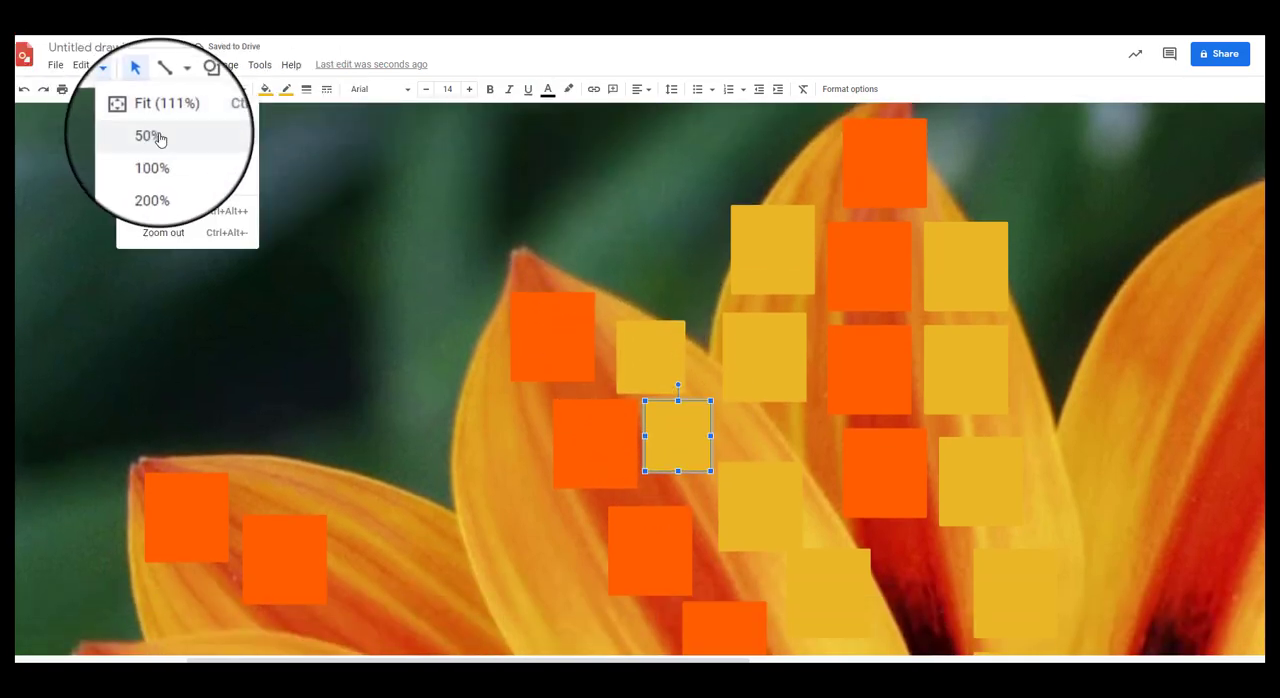
pyautogui.click(148, 110)
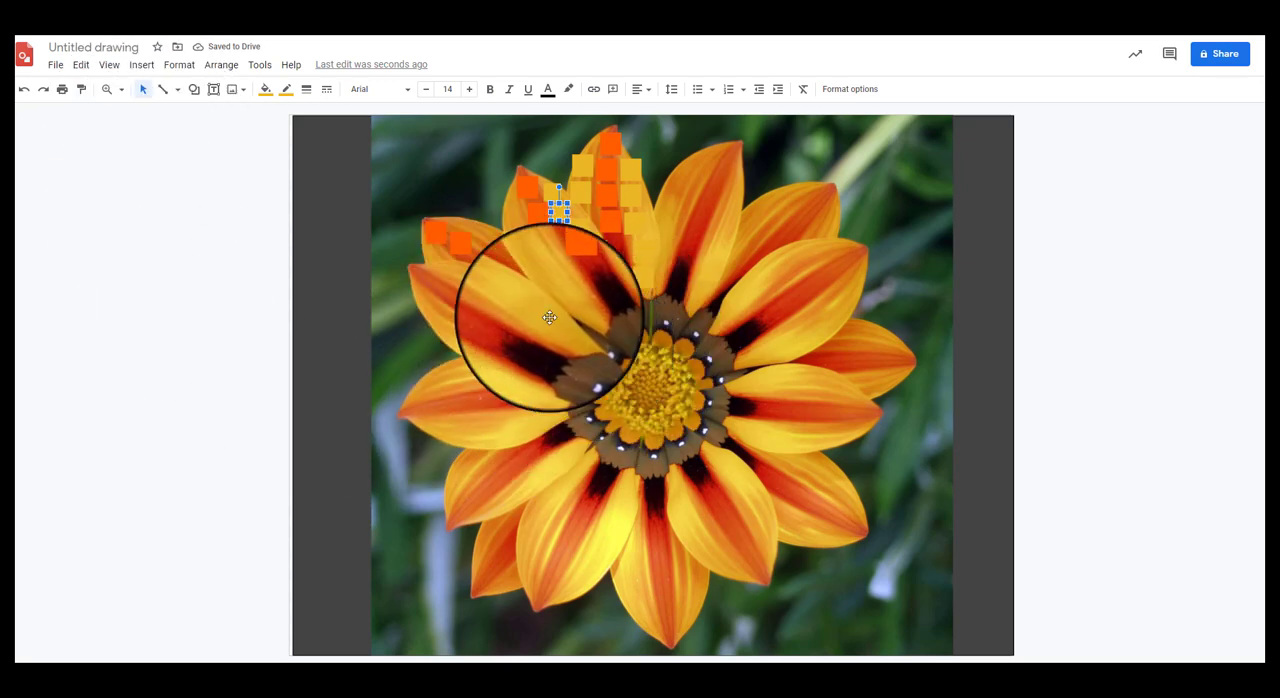
pyautogui.click(402, 167)
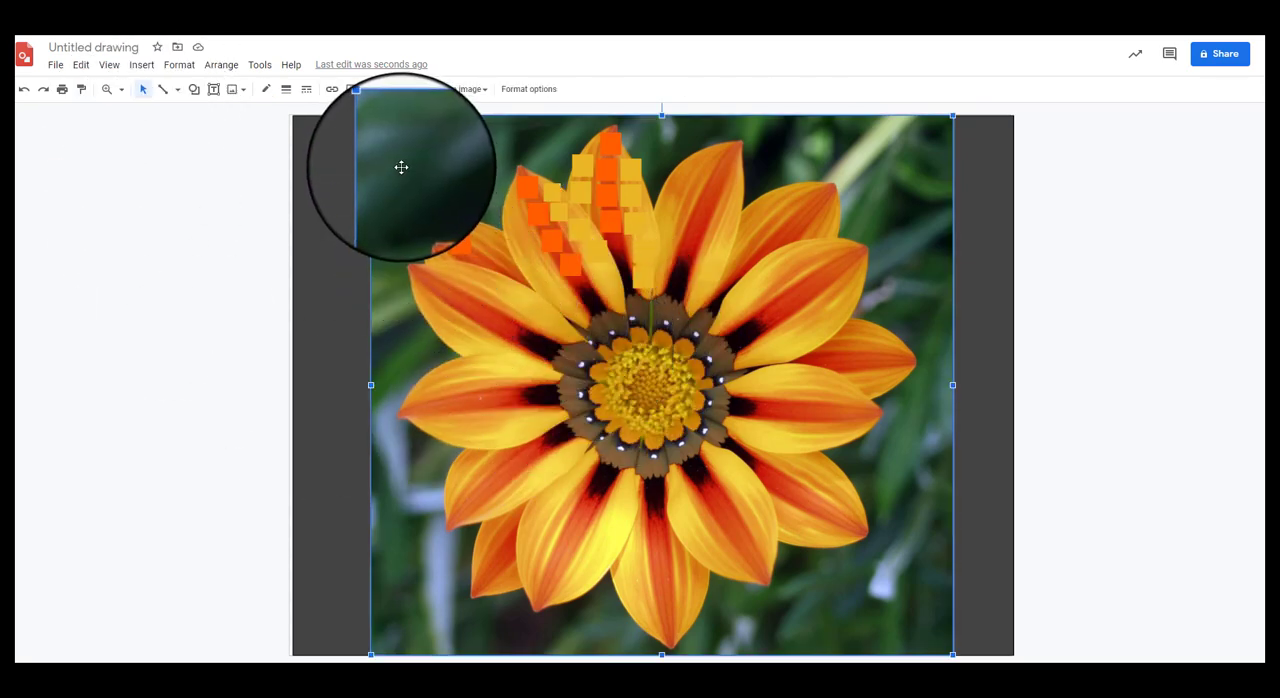
pyautogui.press('Delete')
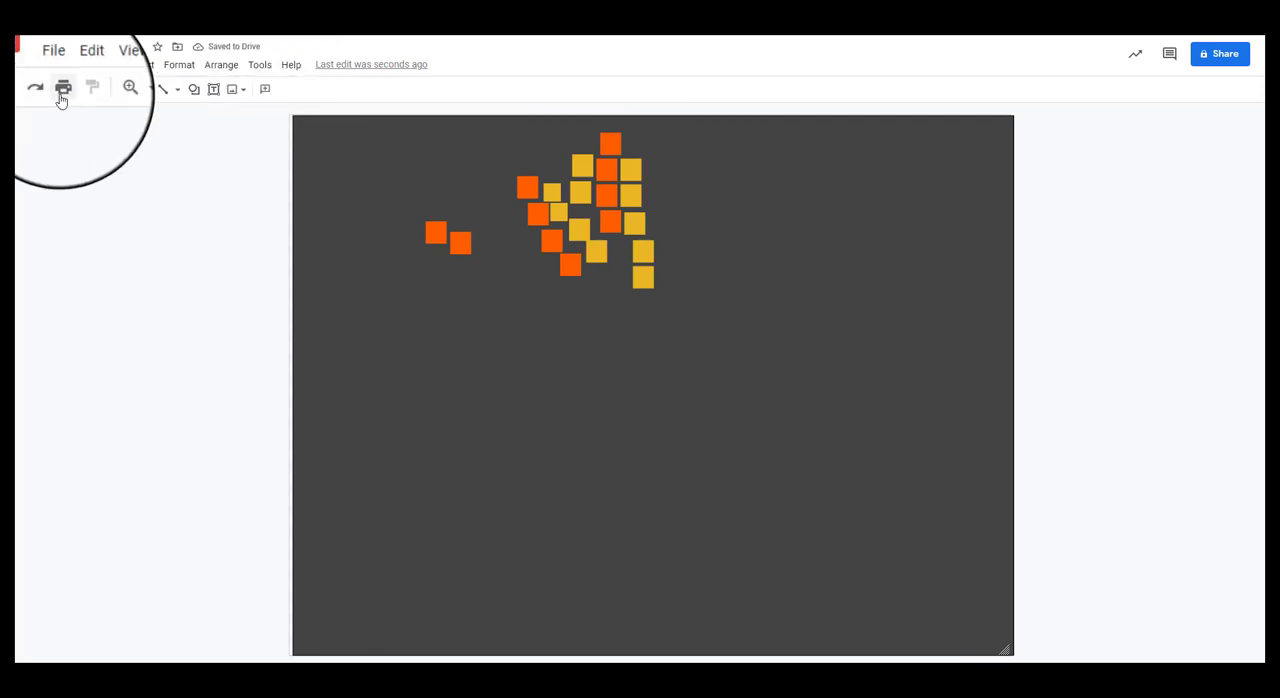
# Step: Undo the deletion of the flower photo, redoing and undoing it to compare the drawing with and without the photo
pyautogui.click(25, 92)
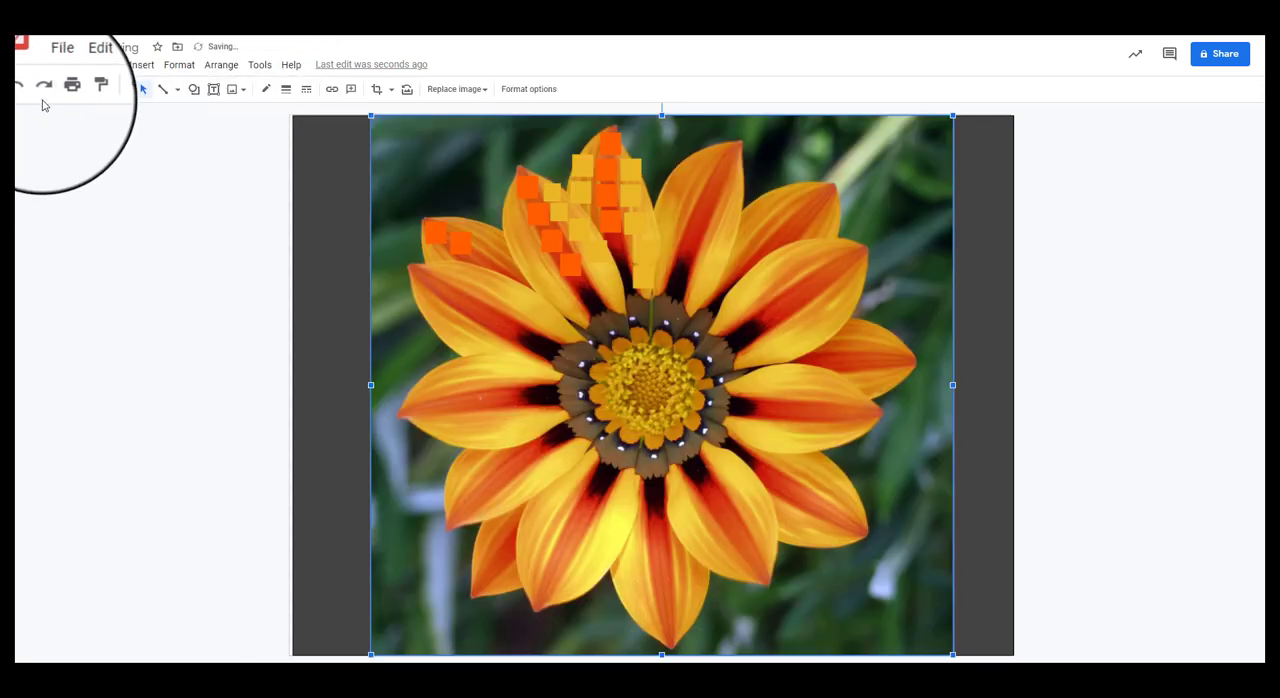
pyautogui.click(40, 95)
pyautogui.click(28, 97)
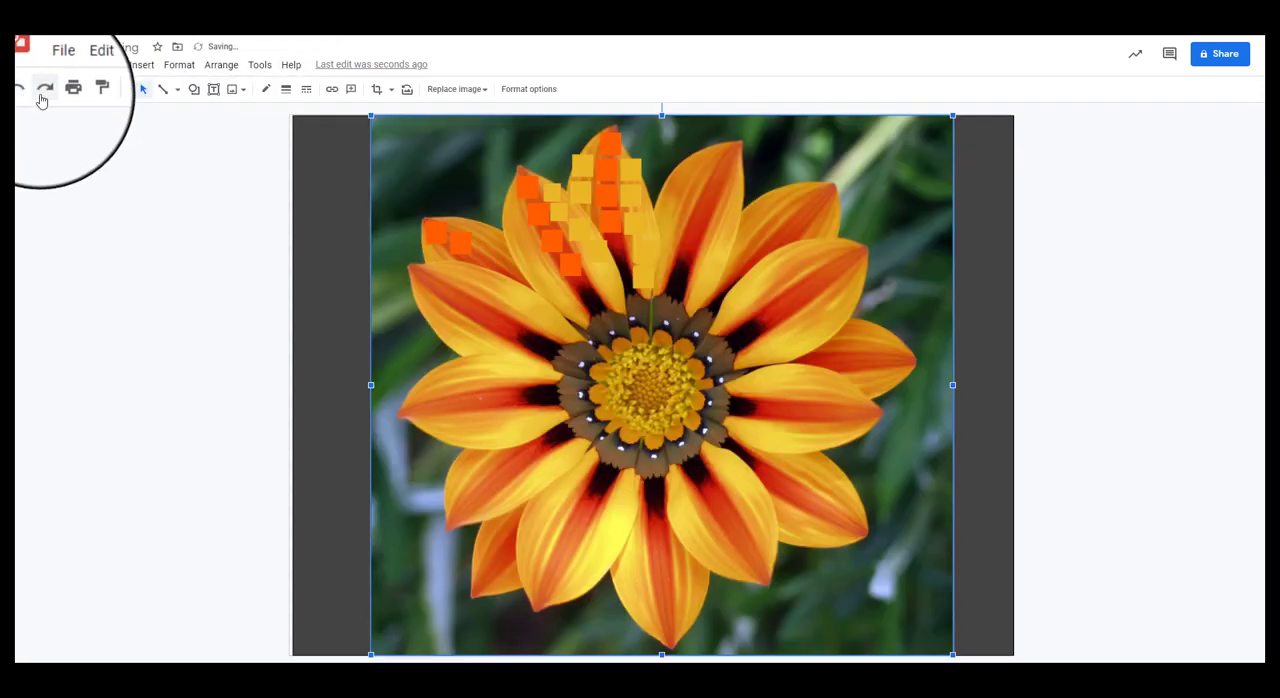
pyautogui.click(42, 95)
pyautogui.click(24, 92)
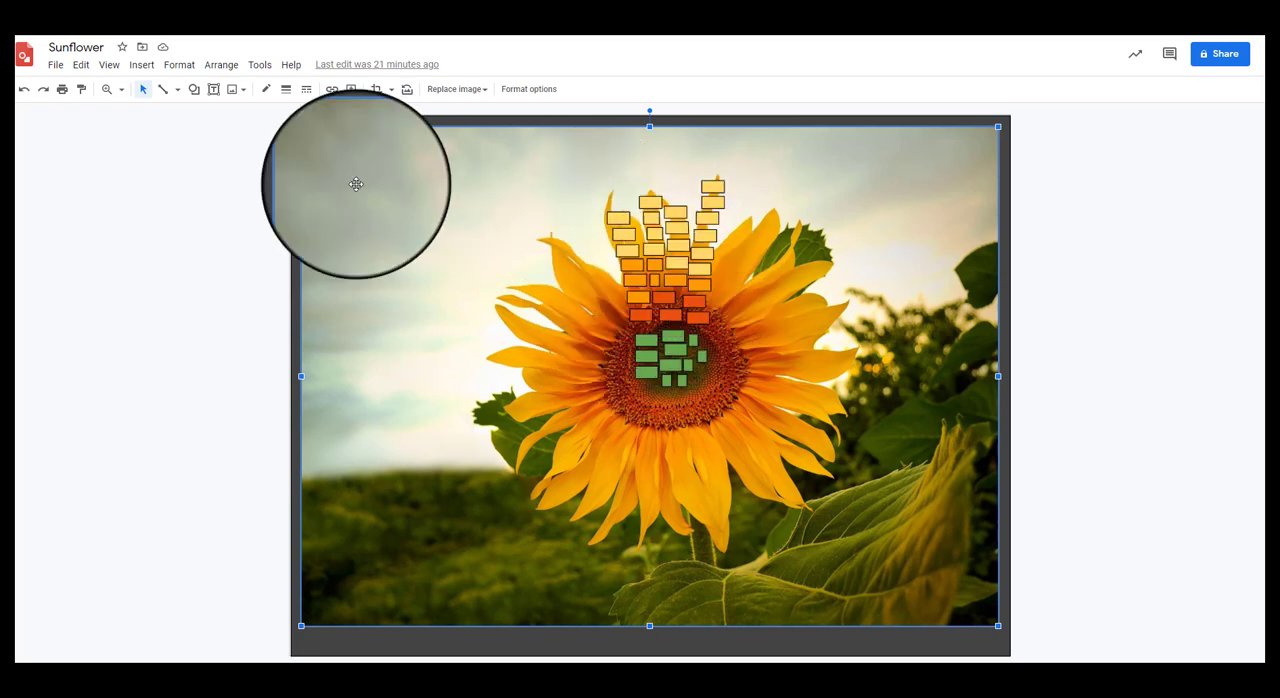
# Step: Delete the reference photo in the Sunflower drawing to preview its pixels alone, and undo the deletion
pyautogui.press('Delete')
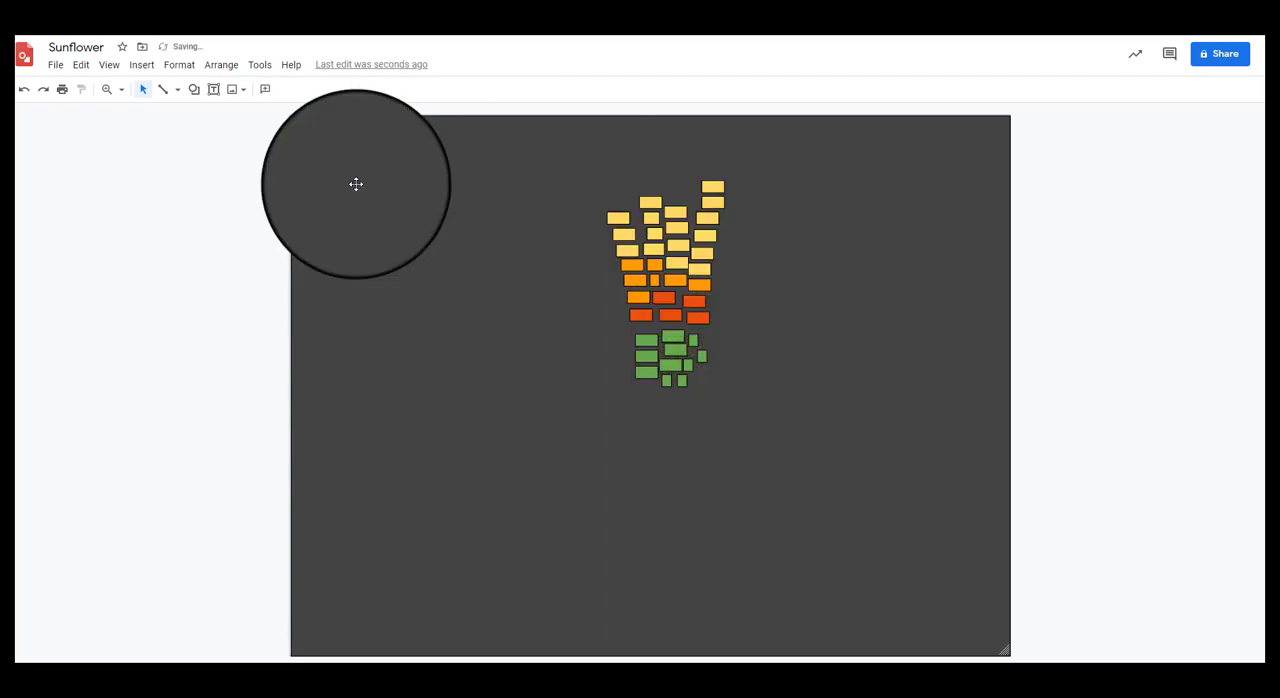
pyautogui.click(22, 91)
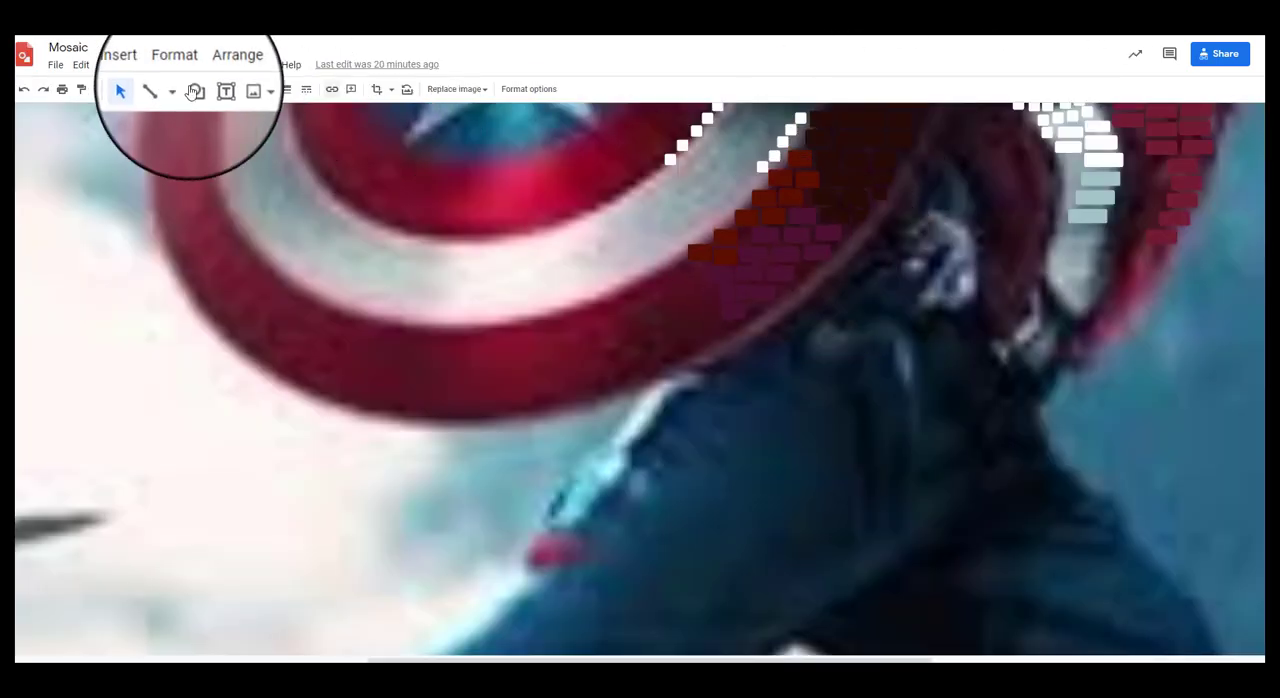
# Step: Fit the whole Mosaic drawing in view and delete its superhero reference photo to preview the tiles alone
pyautogui.click(126, 94)
pyautogui.click(166, 114)
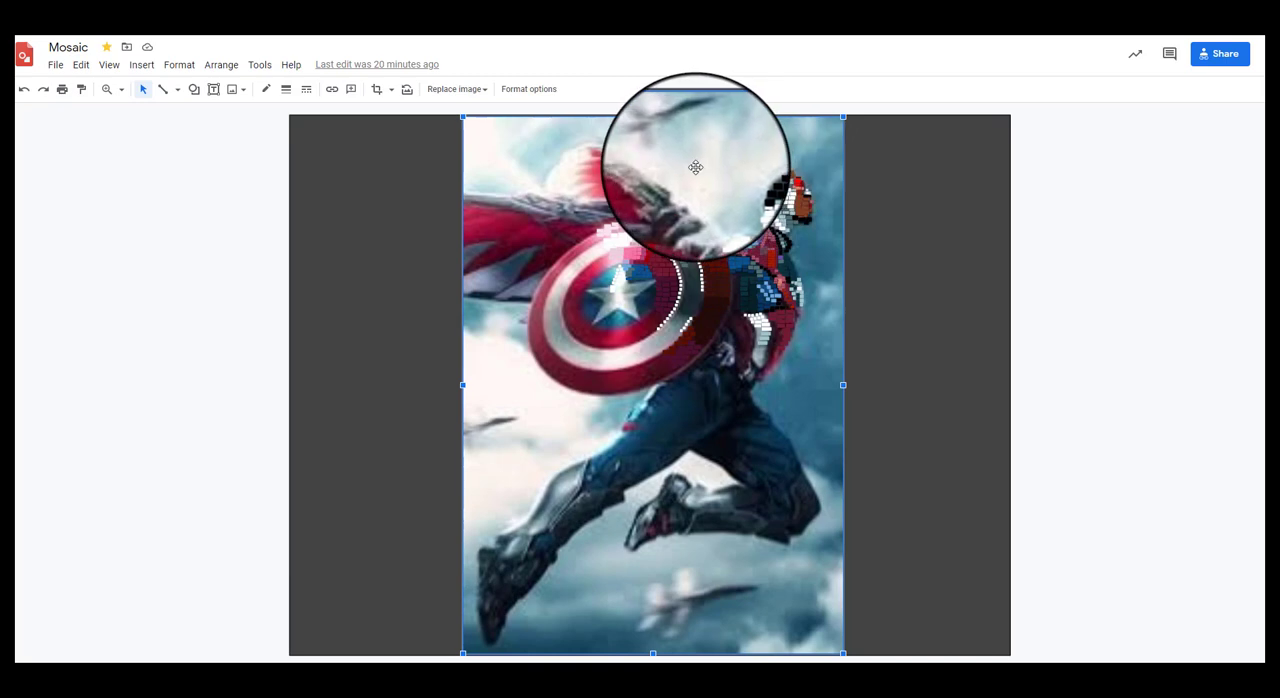
pyautogui.press('Delete')
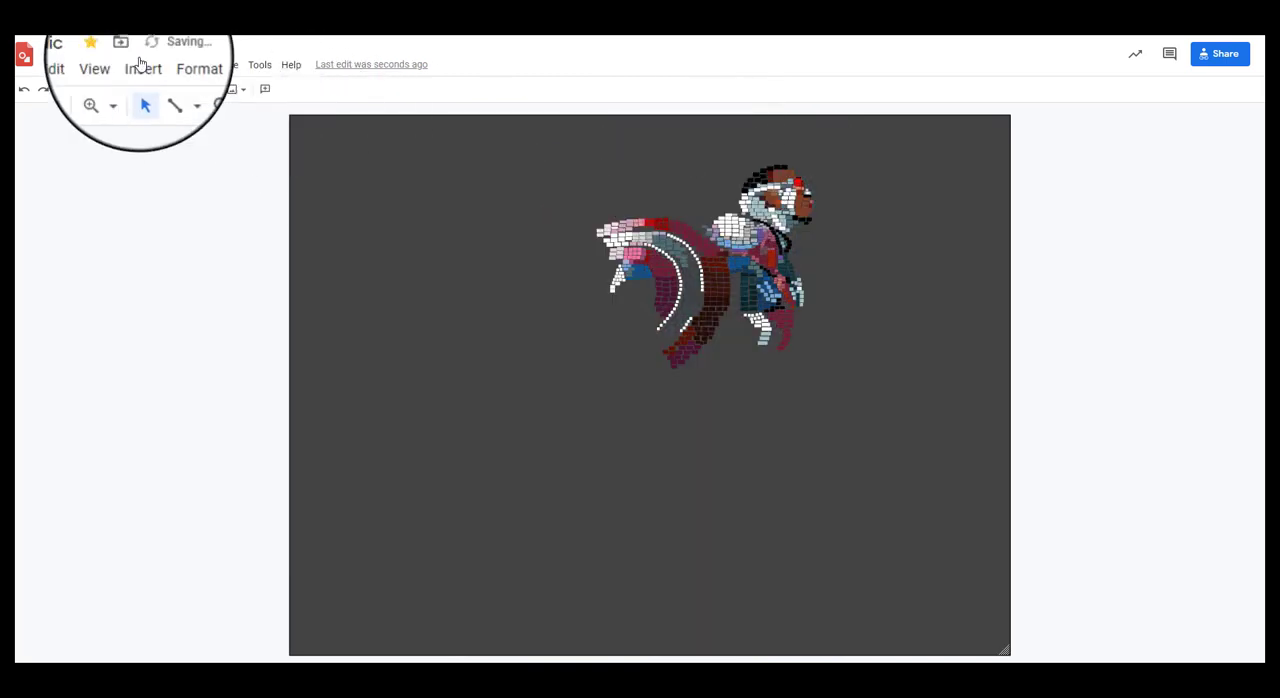
# Step: Examine the tiles of the figure's head, shoulders and chest up close, and undo the deletion of the Mosaic reference photo
pyautogui.click(106, 89)
pyautogui.click(765, 206)
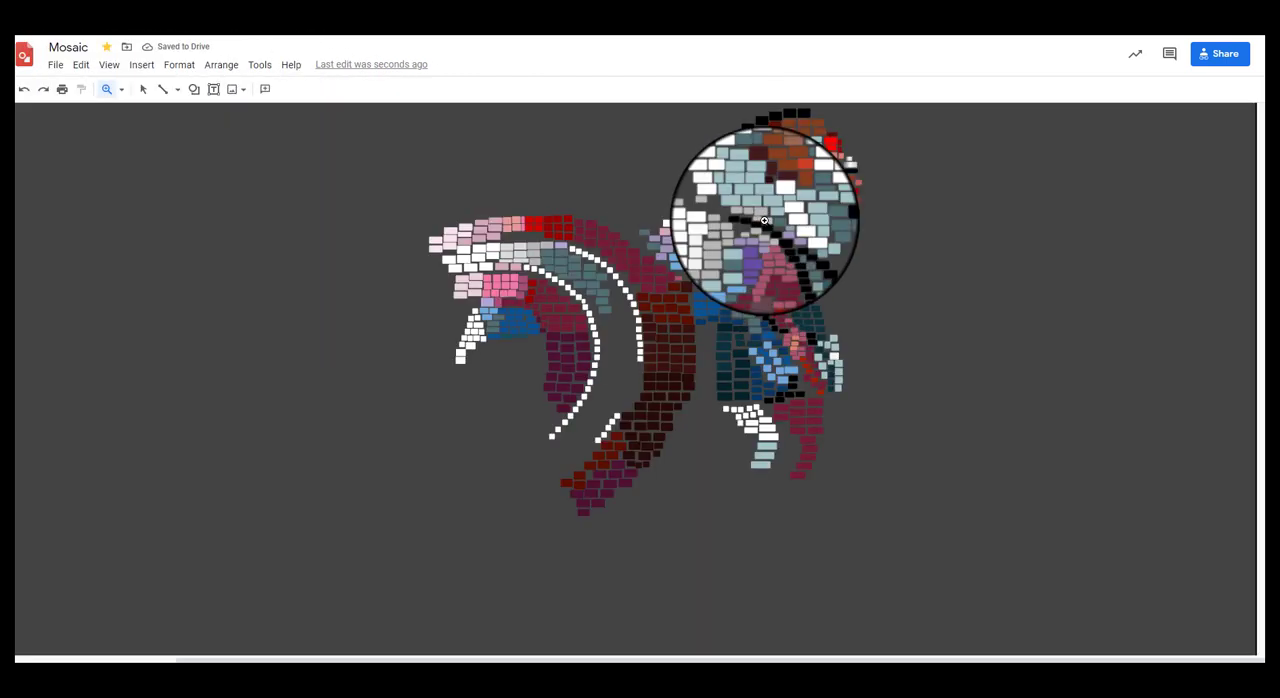
pyautogui.click(765, 208)
pyautogui.click(766, 212)
pyautogui.scroll(-5, 1104, 331)
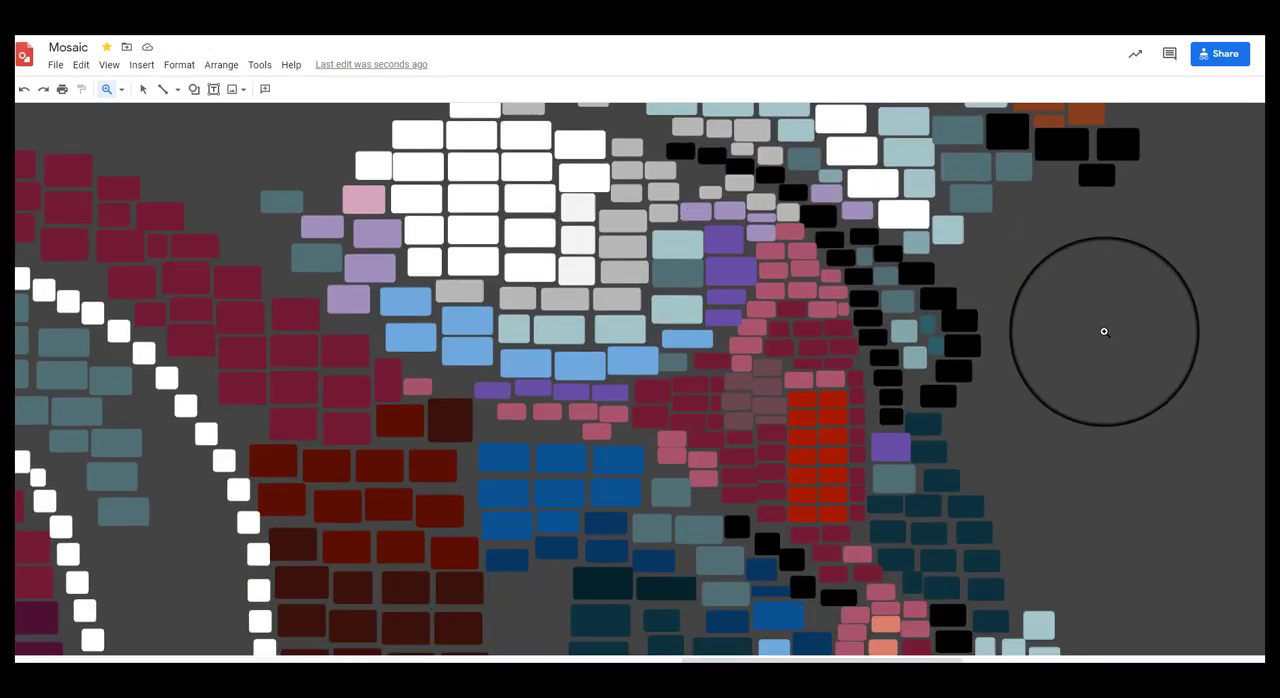
pyautogui.scroll(-10, 1105, 332)
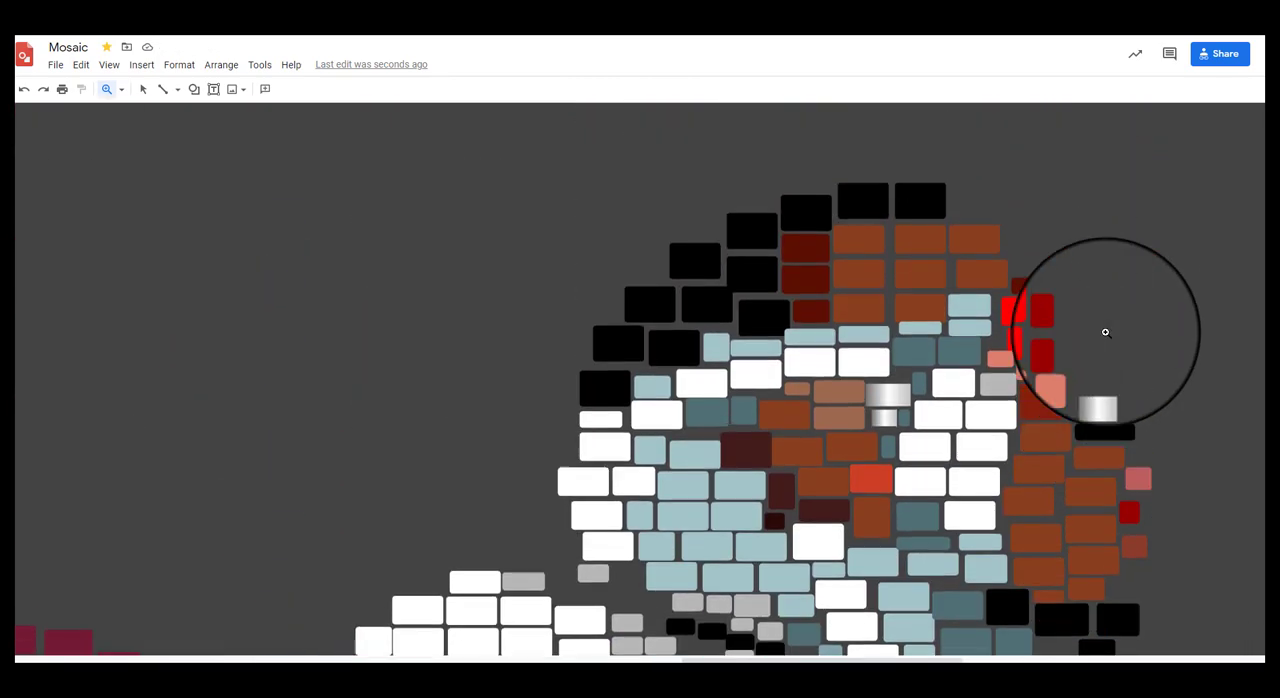
pyautogui.scroll(-8, 1106, 332)
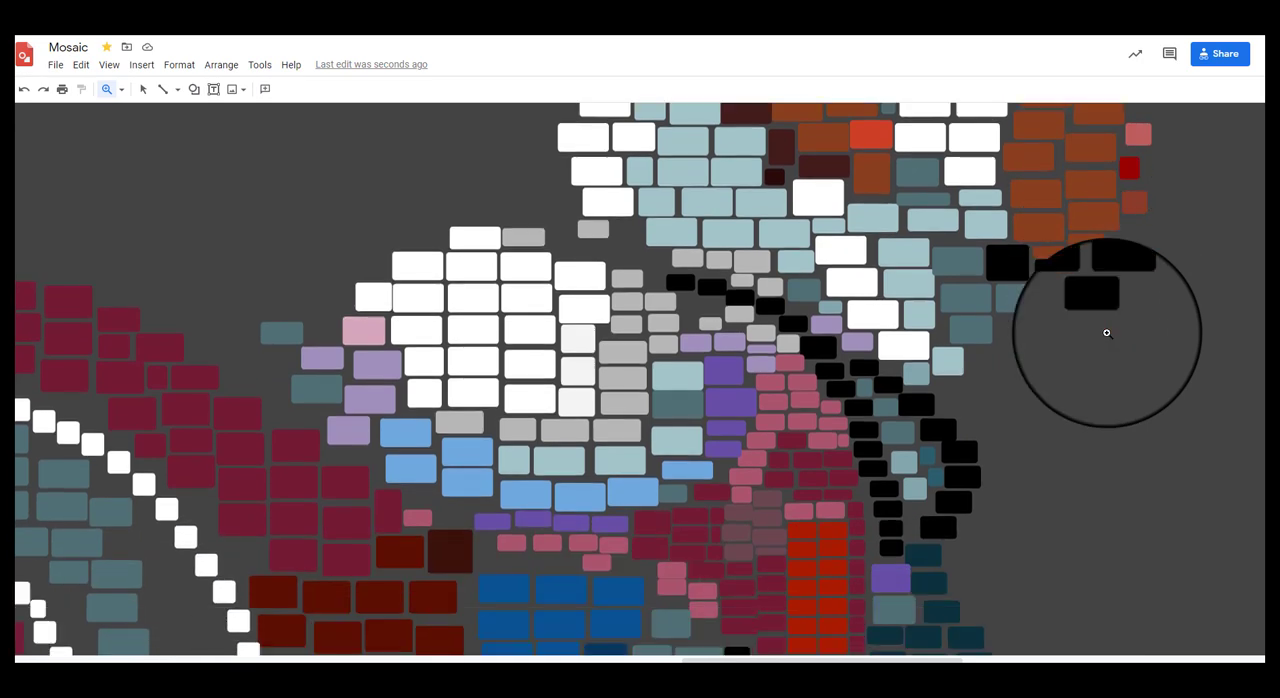
pyautogui.scroll(6, 1106, 332)
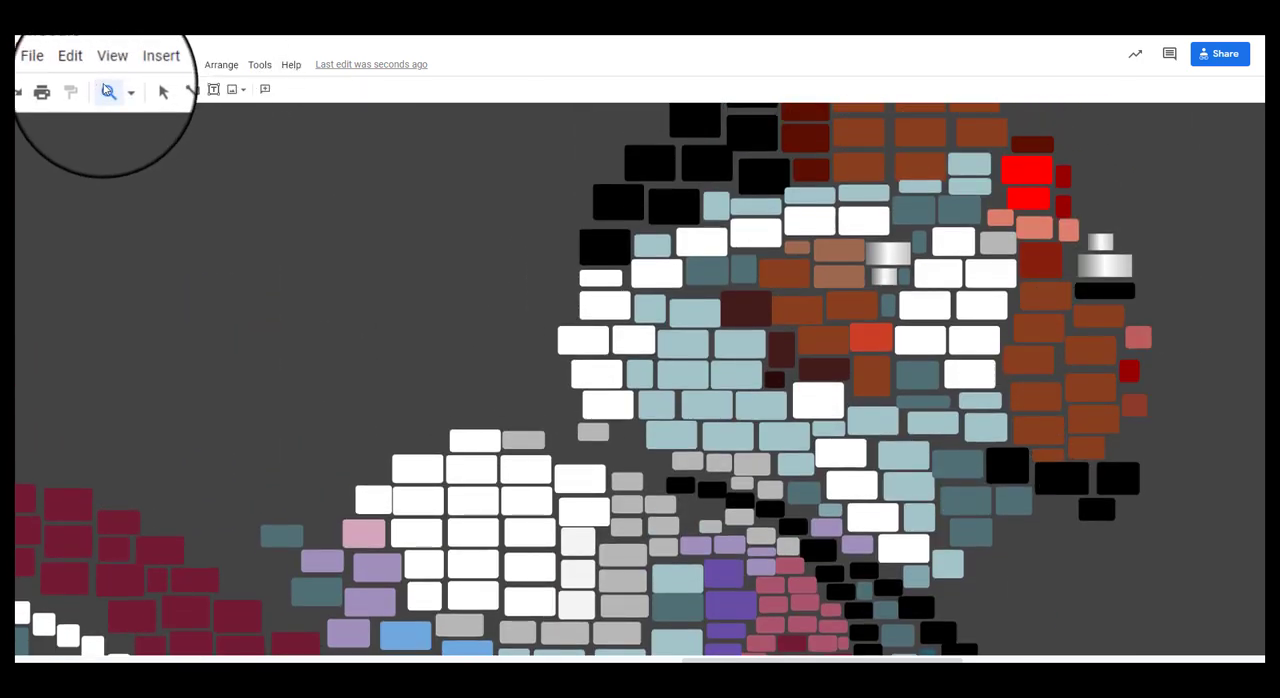
pyautogui.click(121, 89)
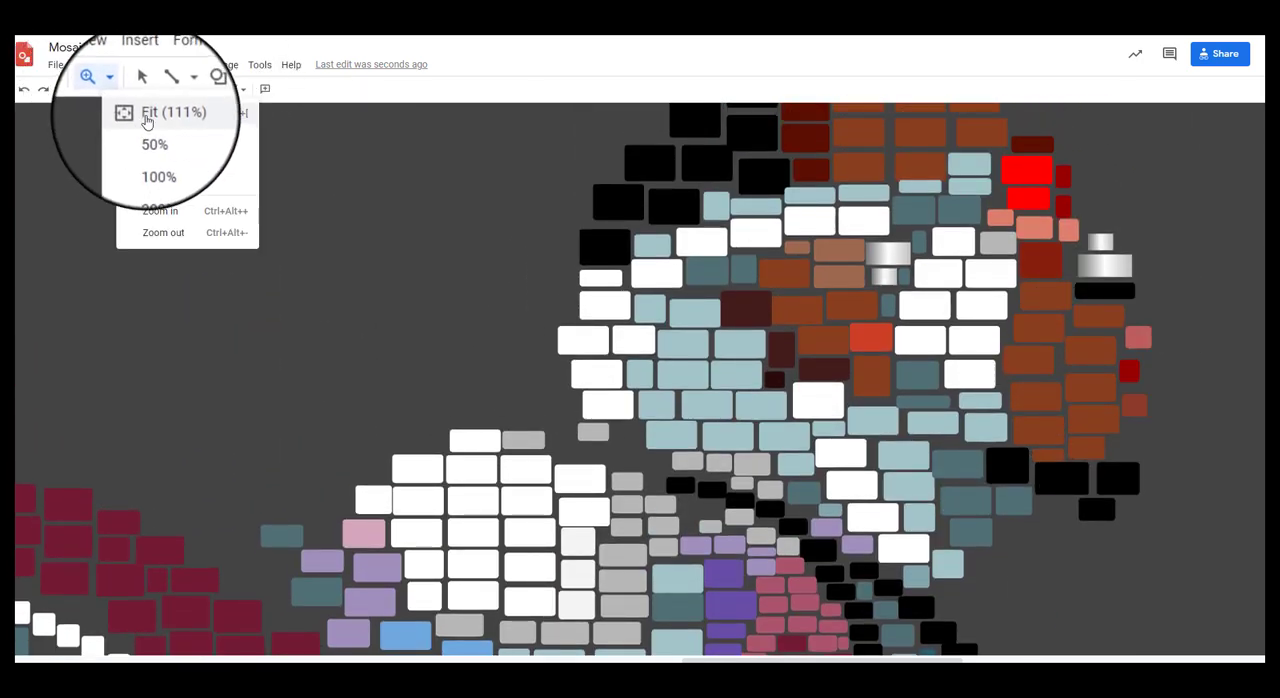
pyautogui.click(147, 119)
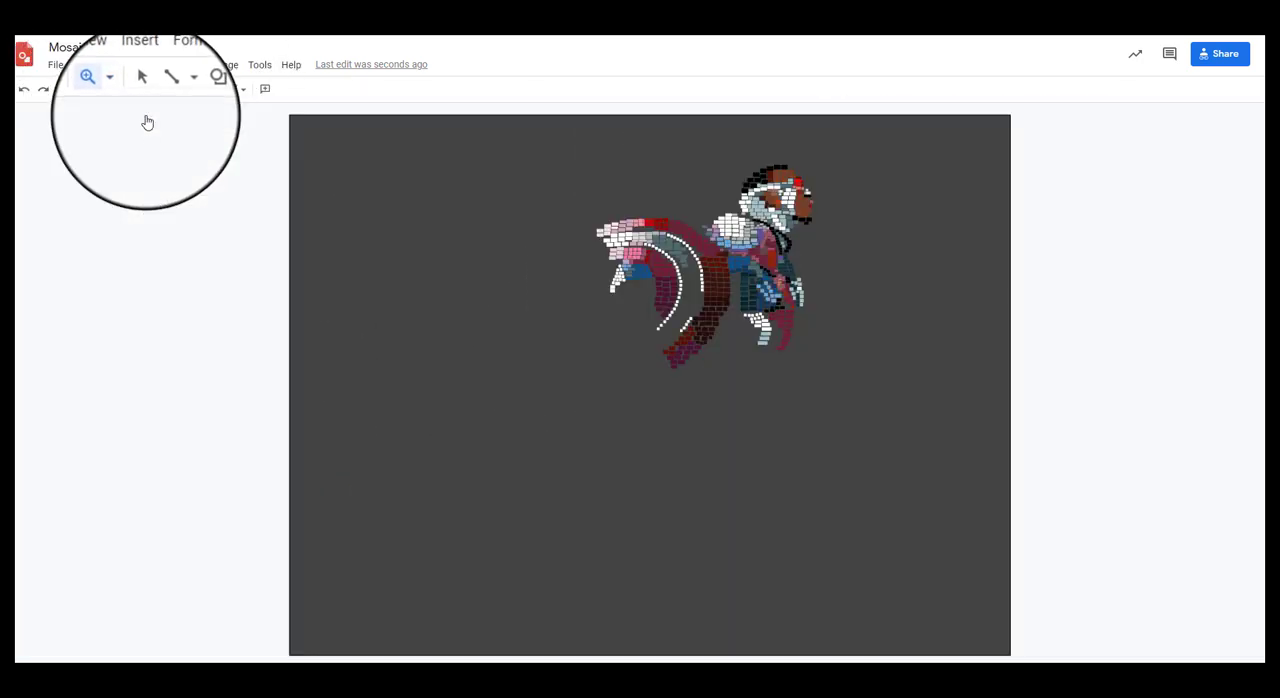
pyautogui.click(24, 92)
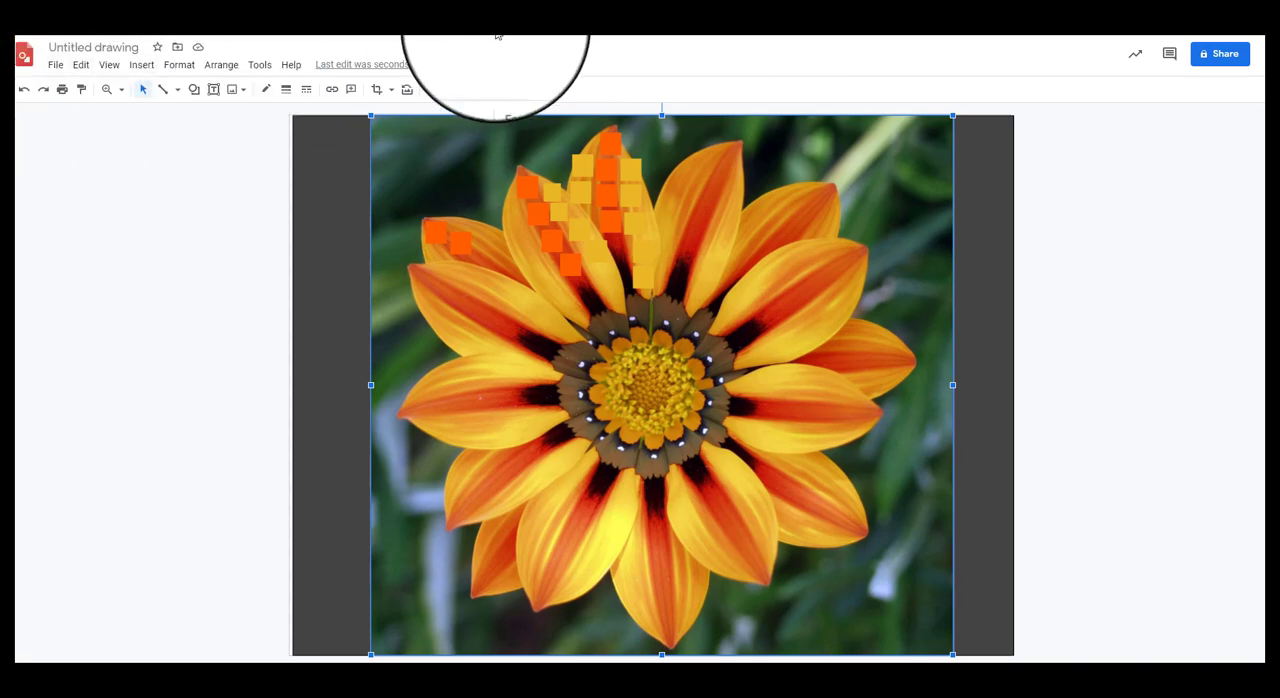
# Step: Delete the flower reference photo from the untitled drawing, leaving only the orange and yellow squares
pyautogui.moveTo(458, 164); pyautogui.dragTo(452, 164)
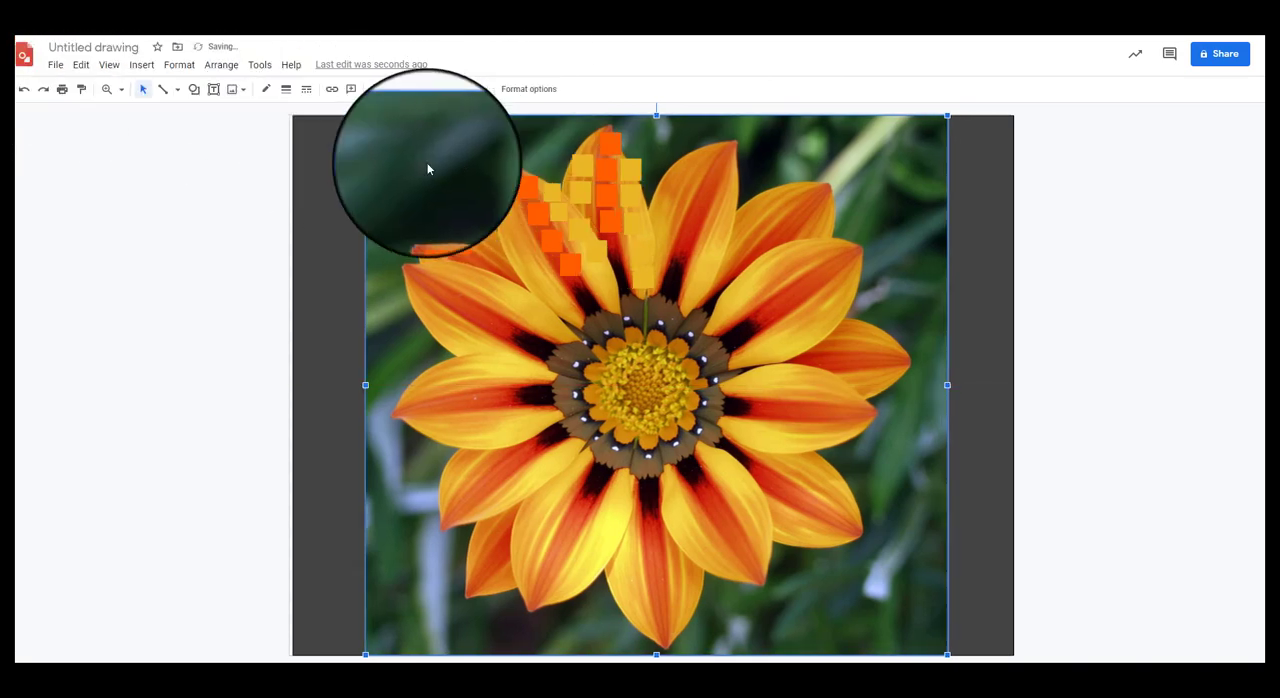
pyautogui.press('Delete')
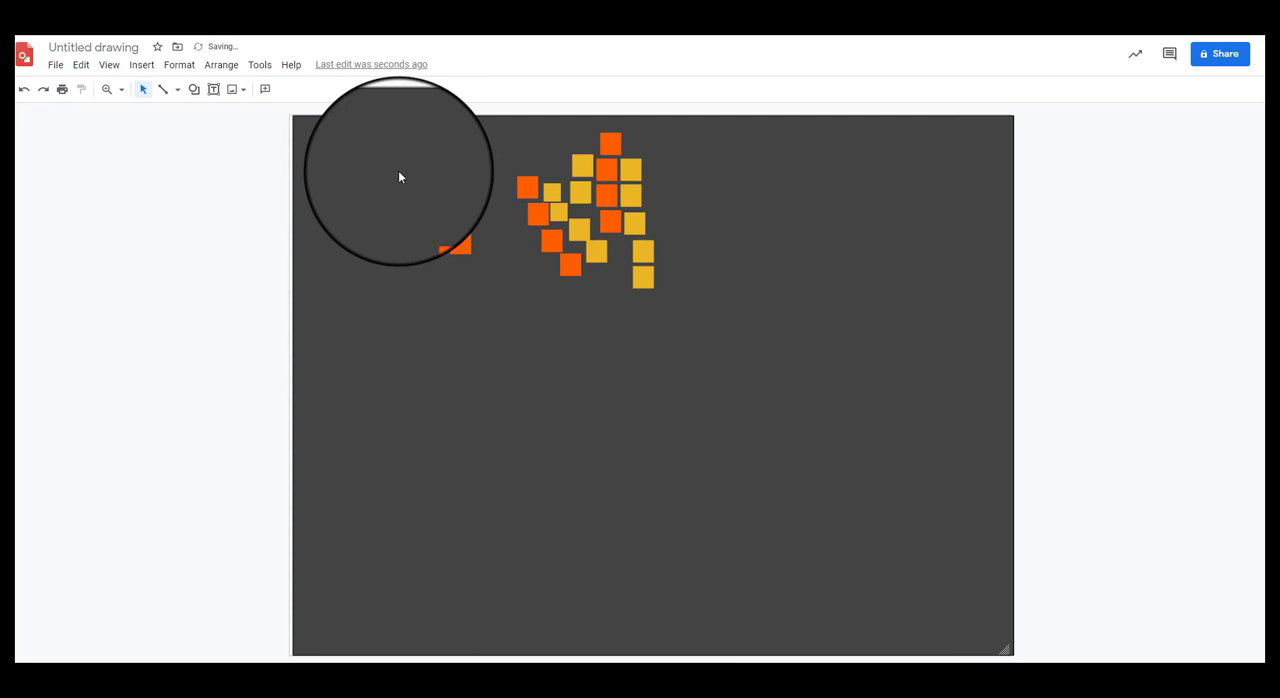
# Step: Bring up the download format choices for the flower pixel drawing
pyautogui.click(55, 64)
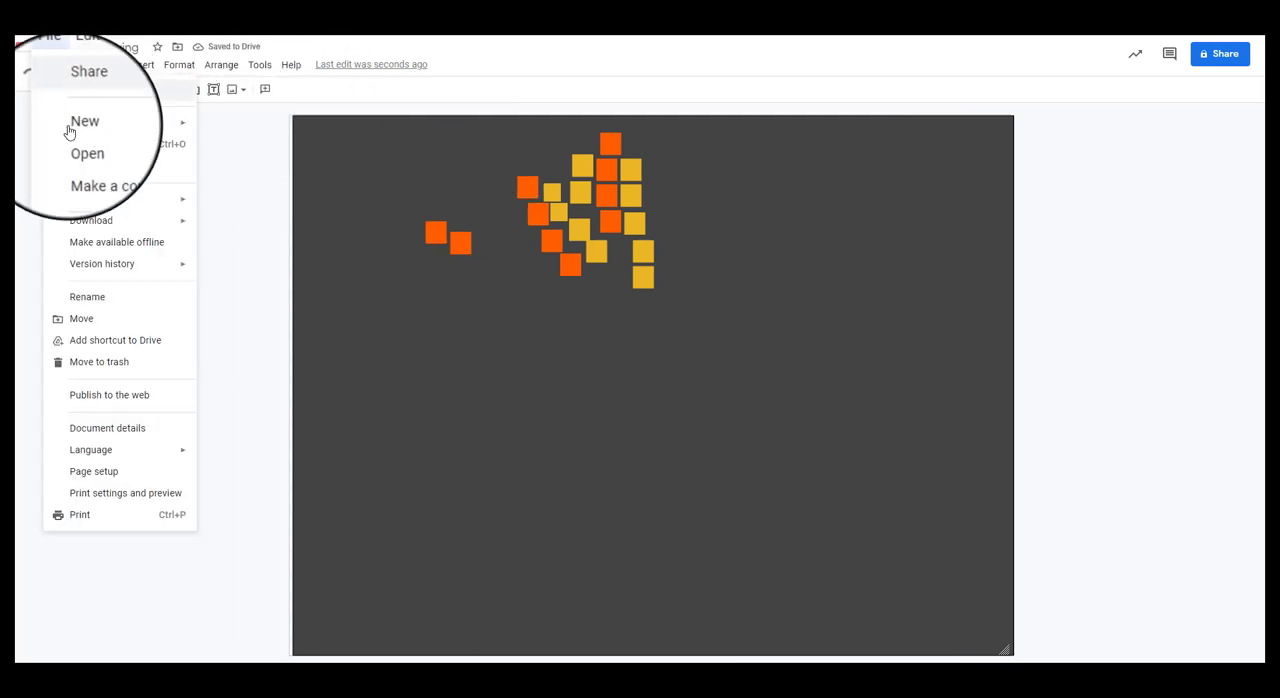
pyautogui.moveTo(160, 224)
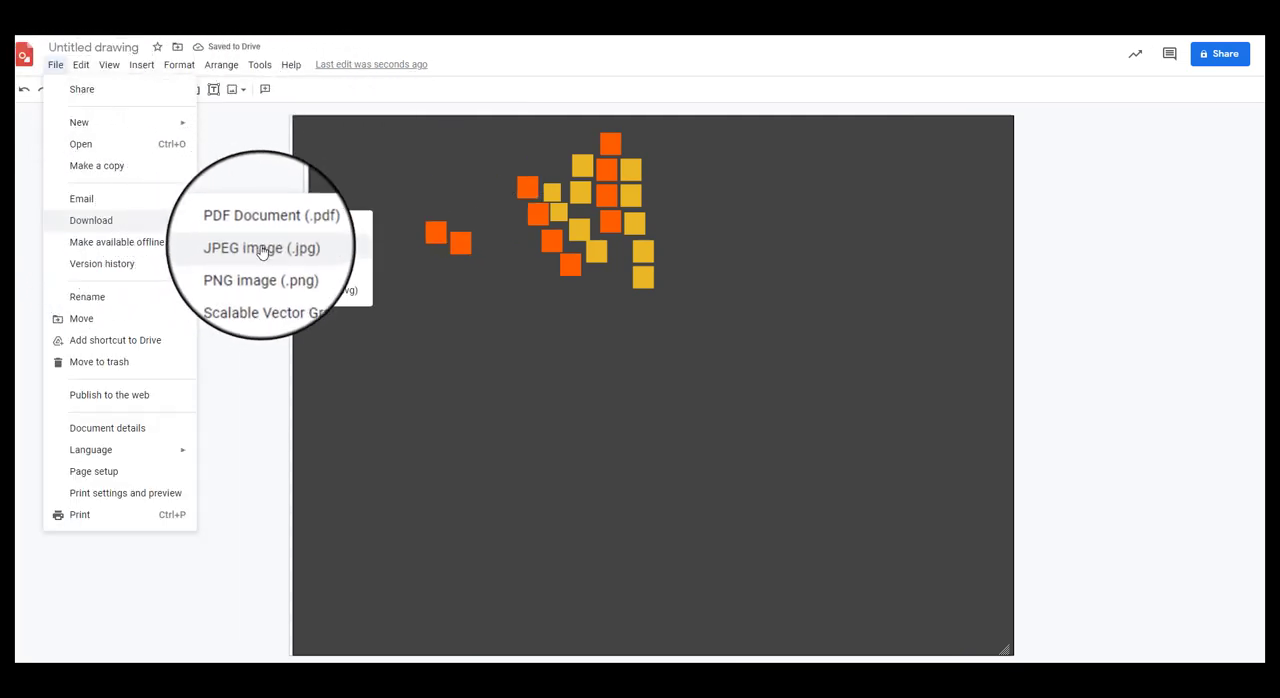